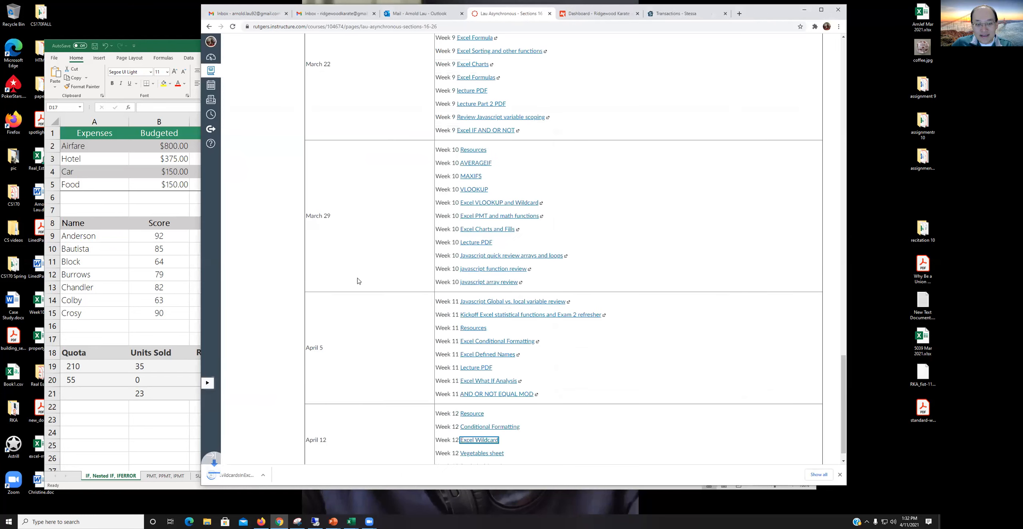
- Open the downloaded WildcardsInExcel (2).PNG, enlarge it to read the notes on Excel wildcard characters and supporting functions, and close it
left_click(244, 482)
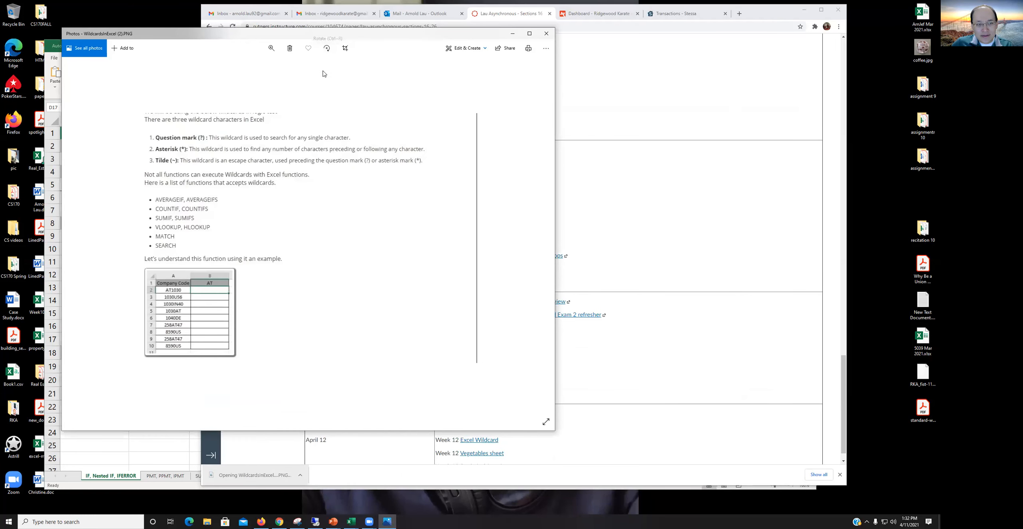
left_click(270, 49)
left_click_drag(236, 69, 245, 71)
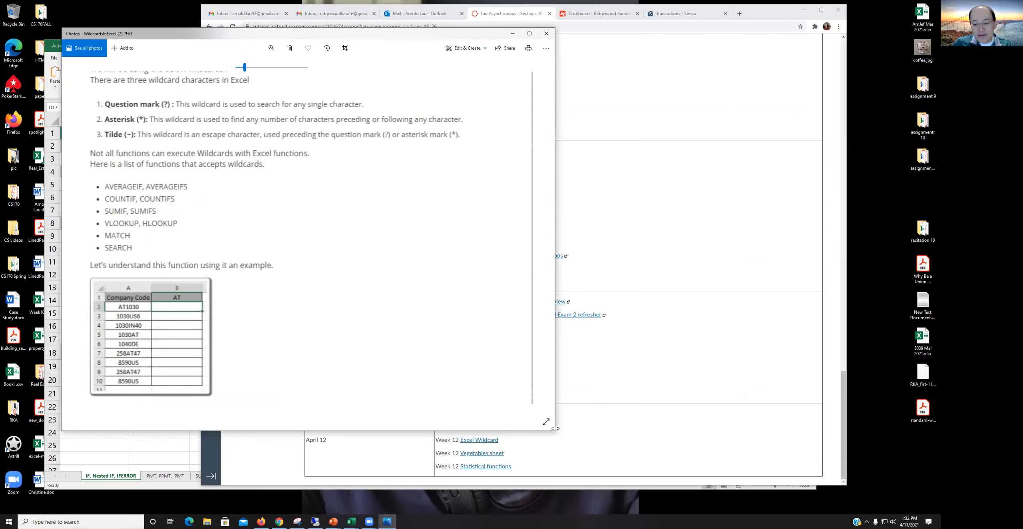
left_click_drag(554, 432, 578, 453)
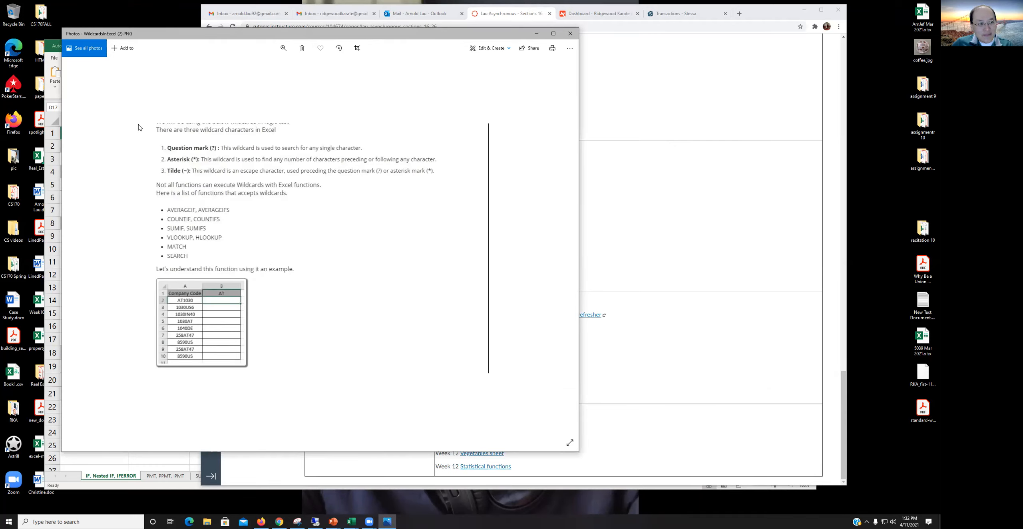
left_click(283, 48)
left_click_drag(249, 67, 258, 68)
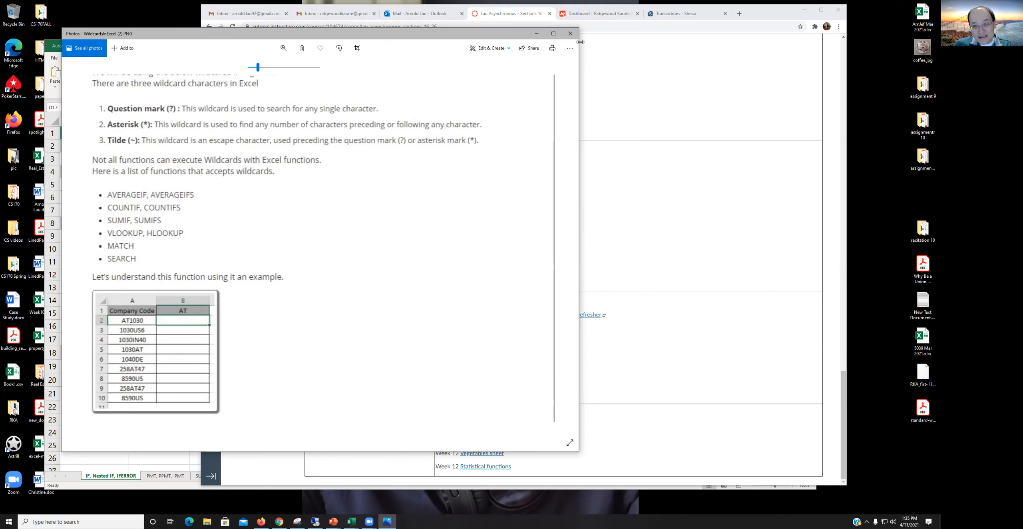
left_click(570, 33)
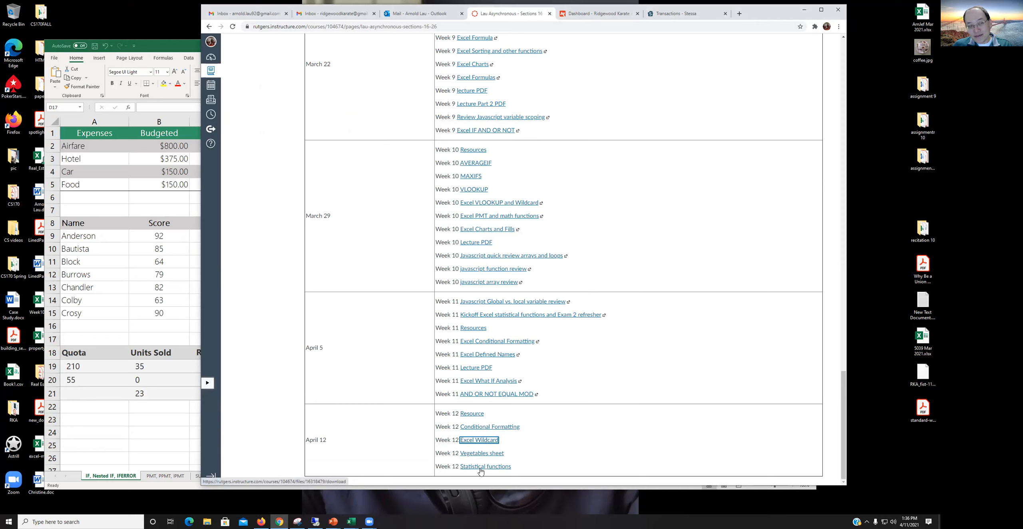
- Switch to the Statistical Functions.xlsx workbook in Excel and inspect the Status formula for Airfare in D2
left_click(168, 49)
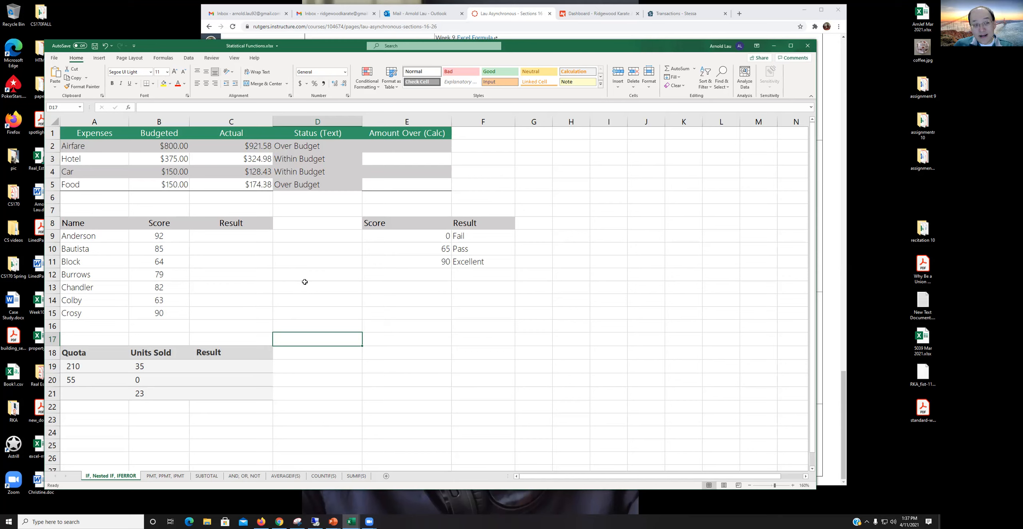
left_click(241, 272)
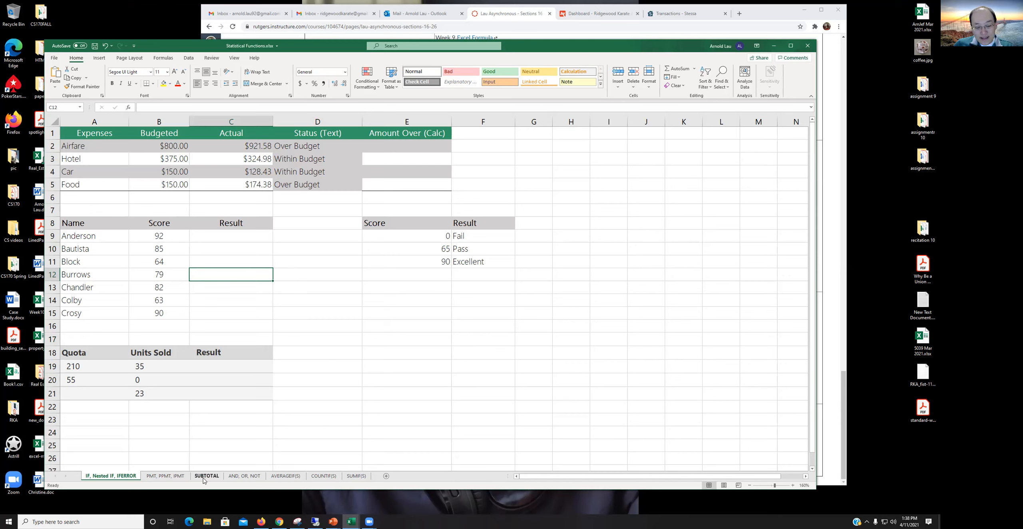
left_click(628, 36)
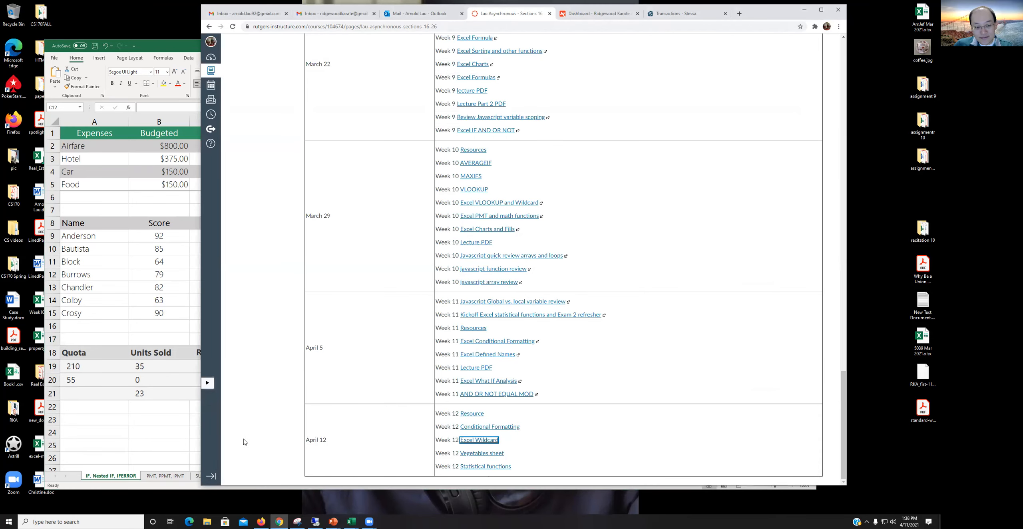
left_click(184, 429)
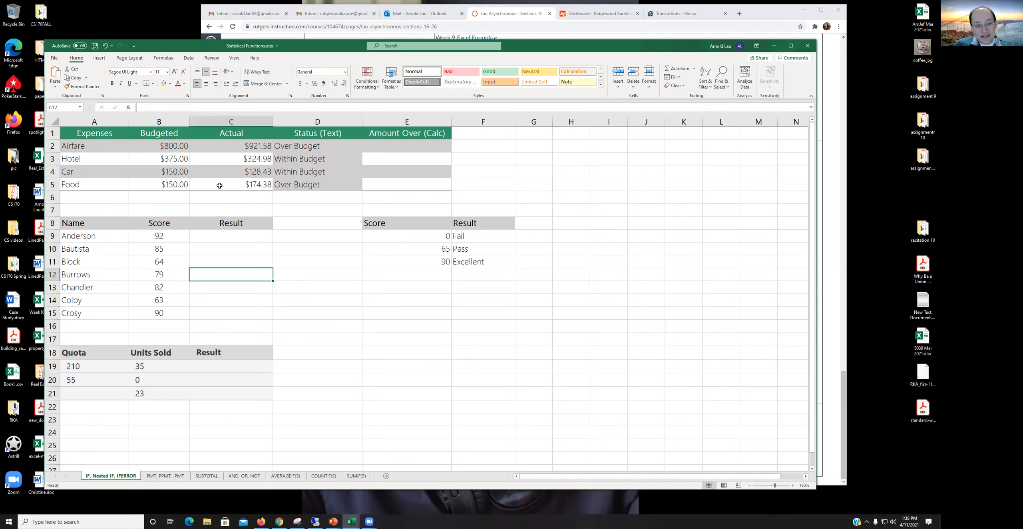
left_click(316, 146)
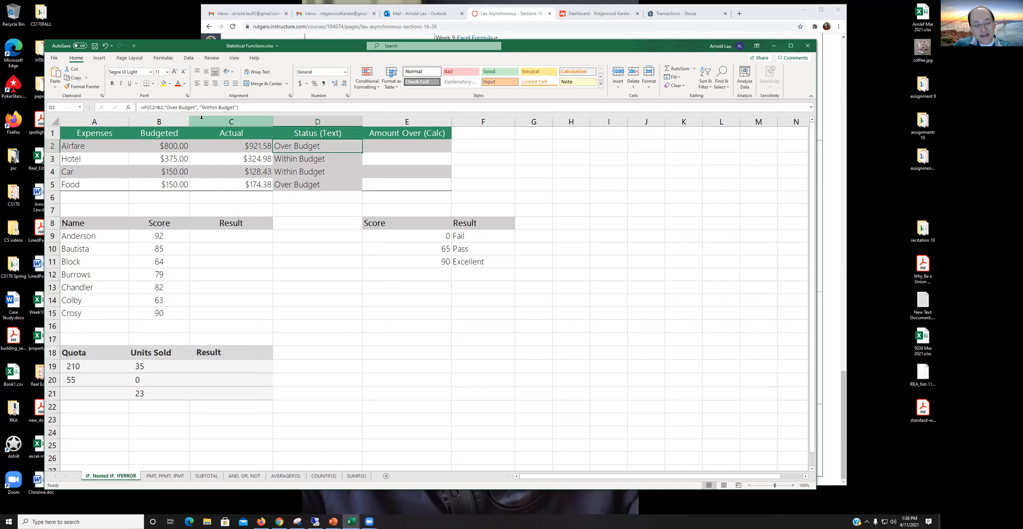
- Enter =IF(D2="Over Budget","true","false") in E2, the Amount Over cell for Airfare
left_click(391, 149)
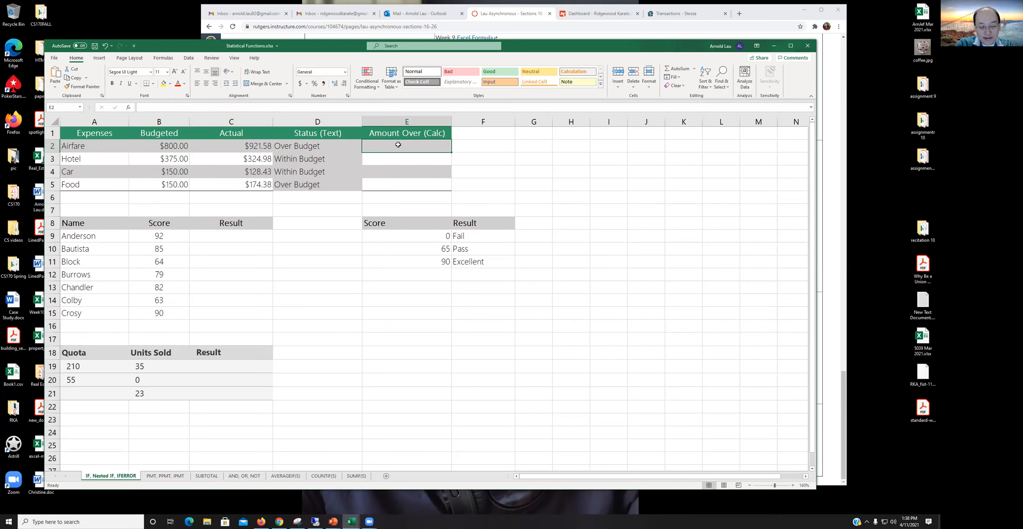
type("=")
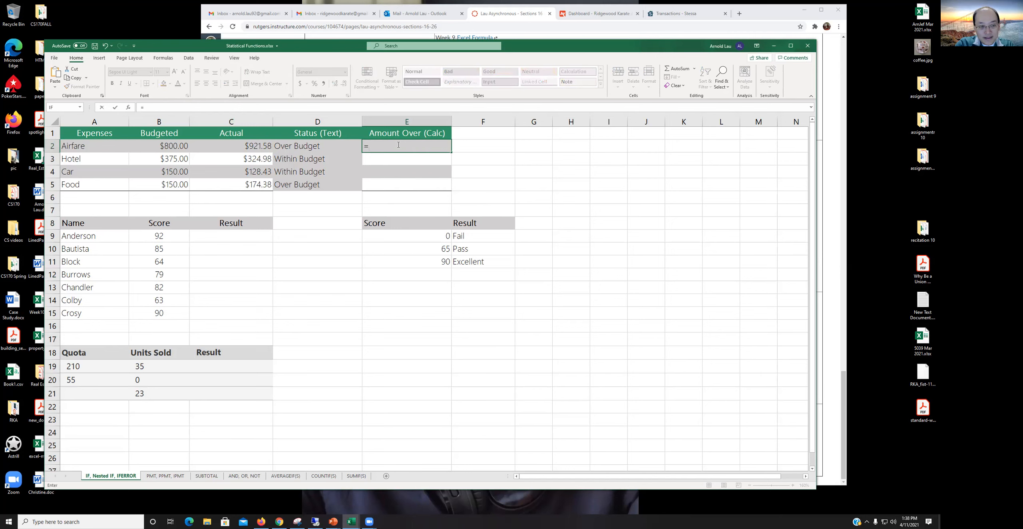
type("if")
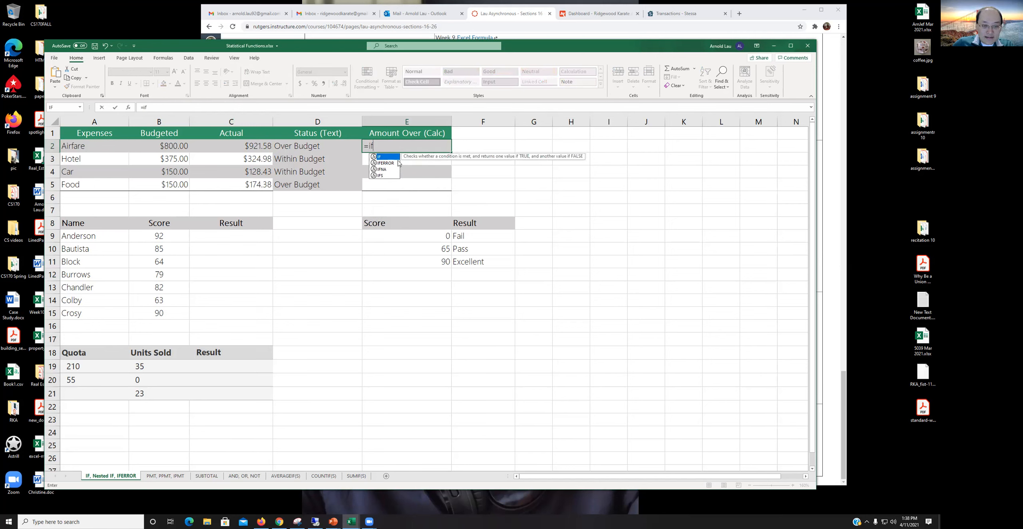
double_click(396, 158)
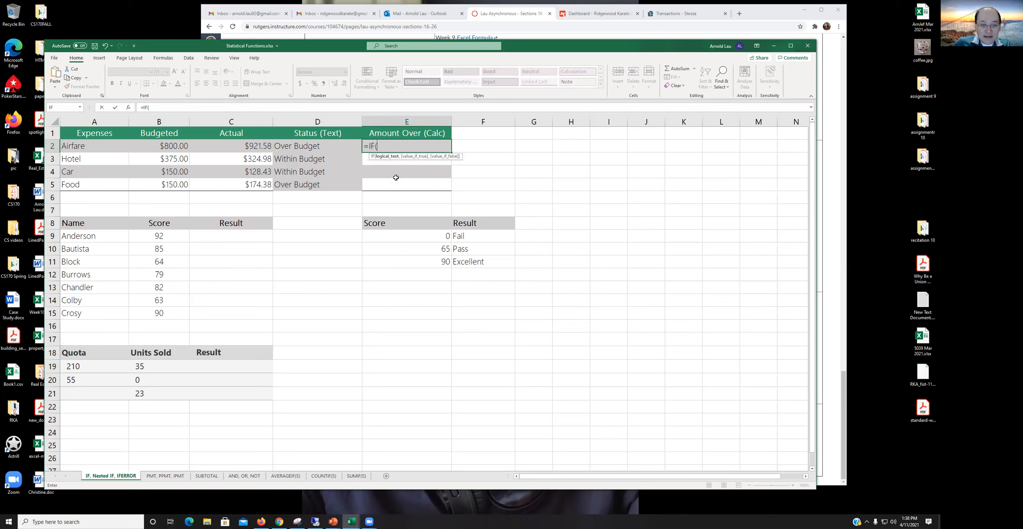
left_click(313, 147)
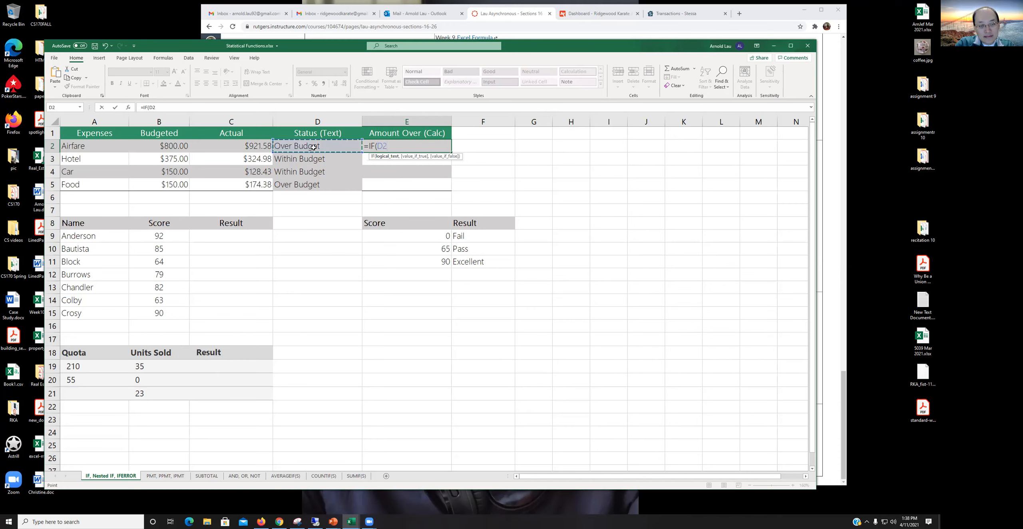
type("=")
type("\"Ov")
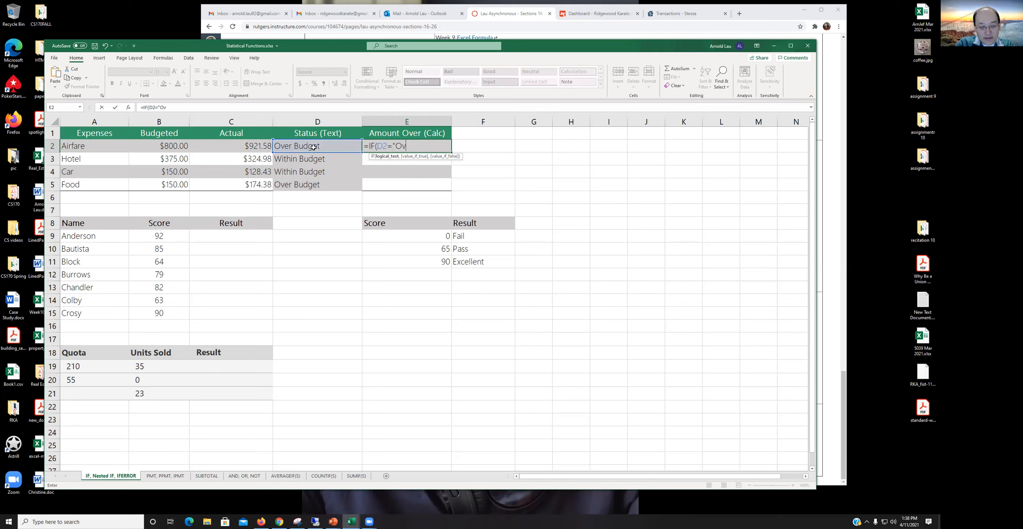
type("er Budget\",")
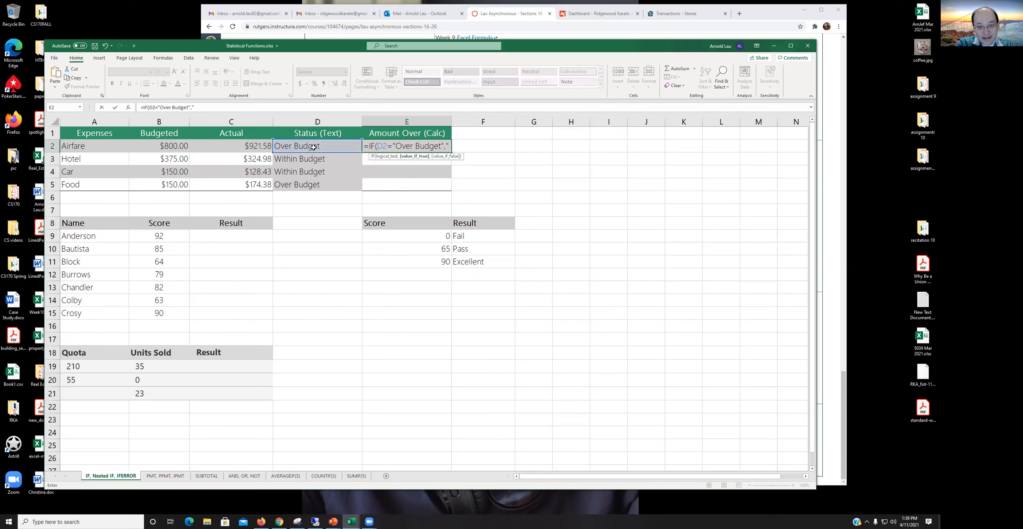
type("true\",")
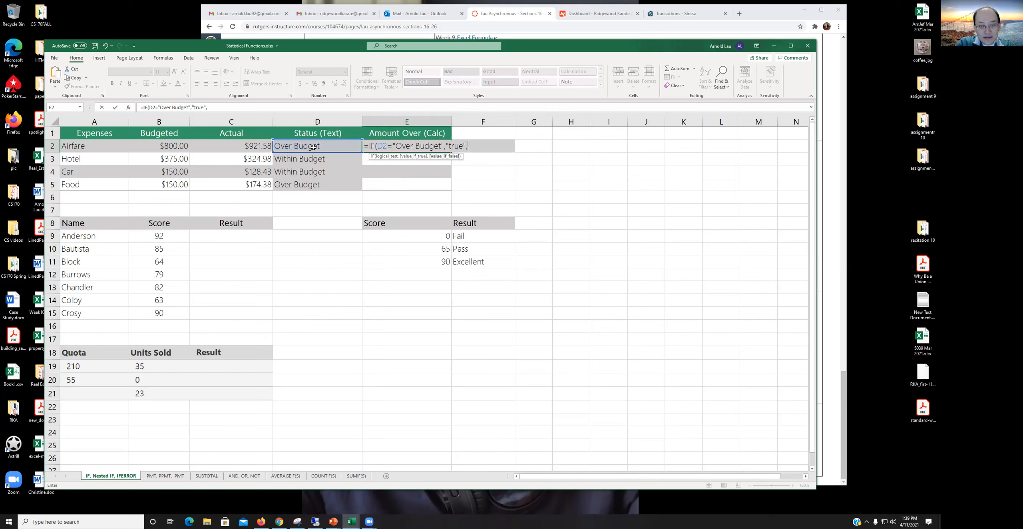
type("\"false\")")
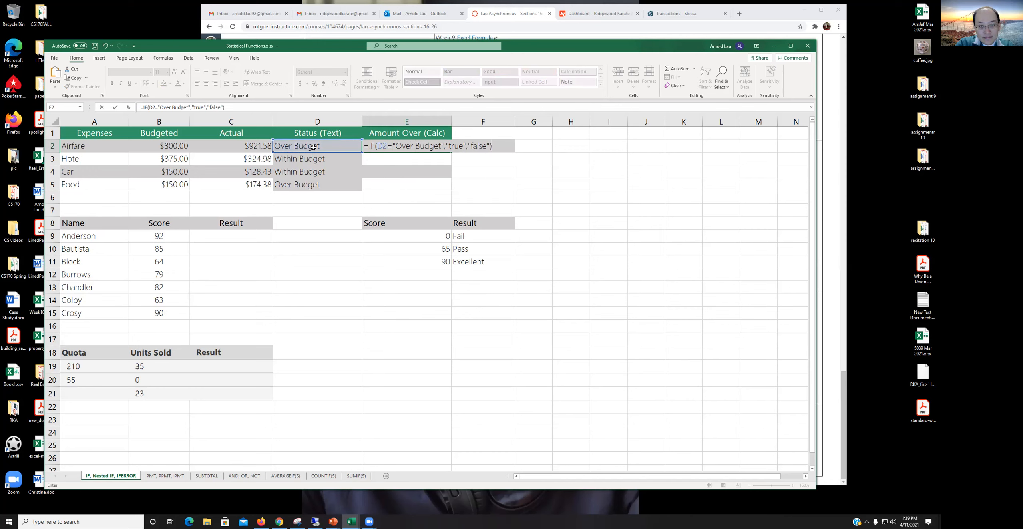
key("Return")
key("Up")
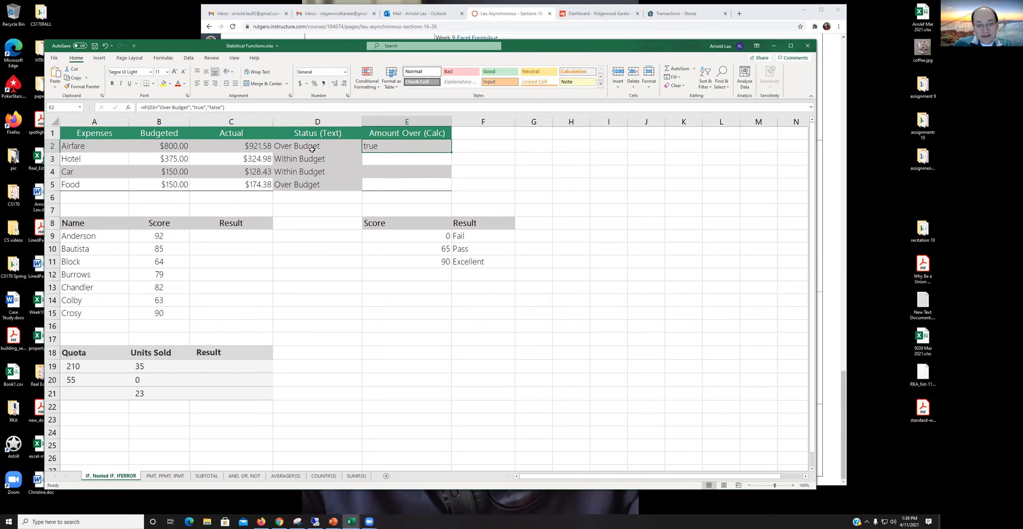
- Replace the "true" result in E2's IF formula with the calculation C2-B2
left_click(170, 107)
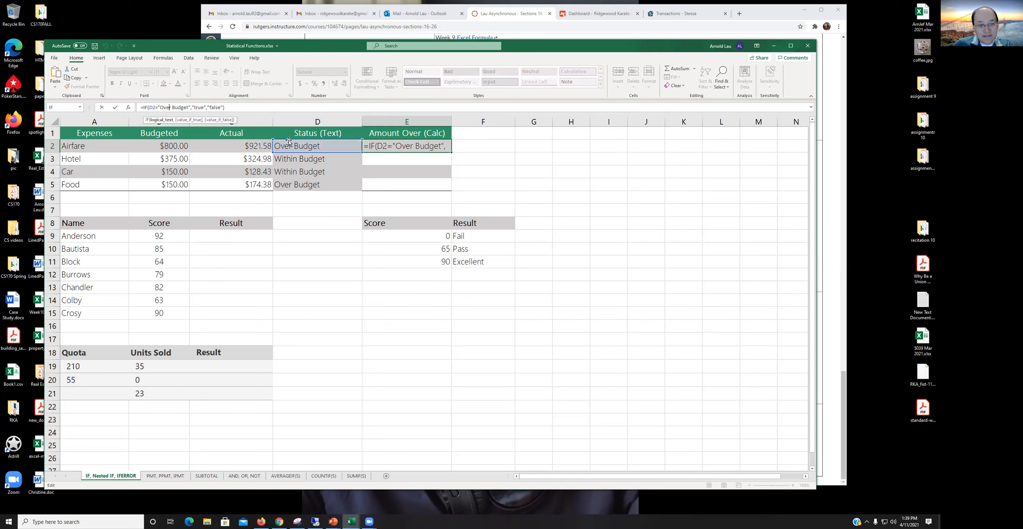
left_click(204, 112)
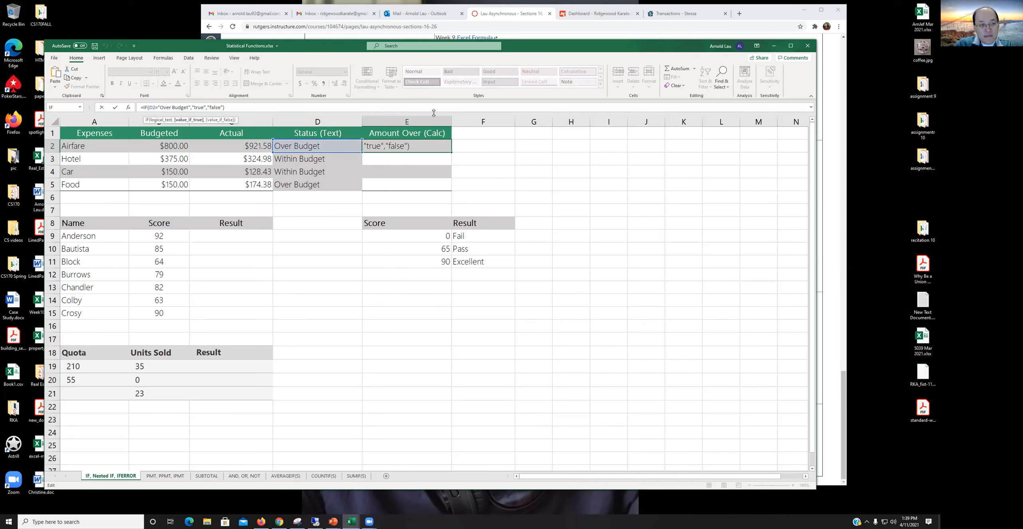
key("BackSpace")
key("BackSpace")
key("BackSpace")
key("BackSpace")
key("BackSpace")
key("BackSpace")
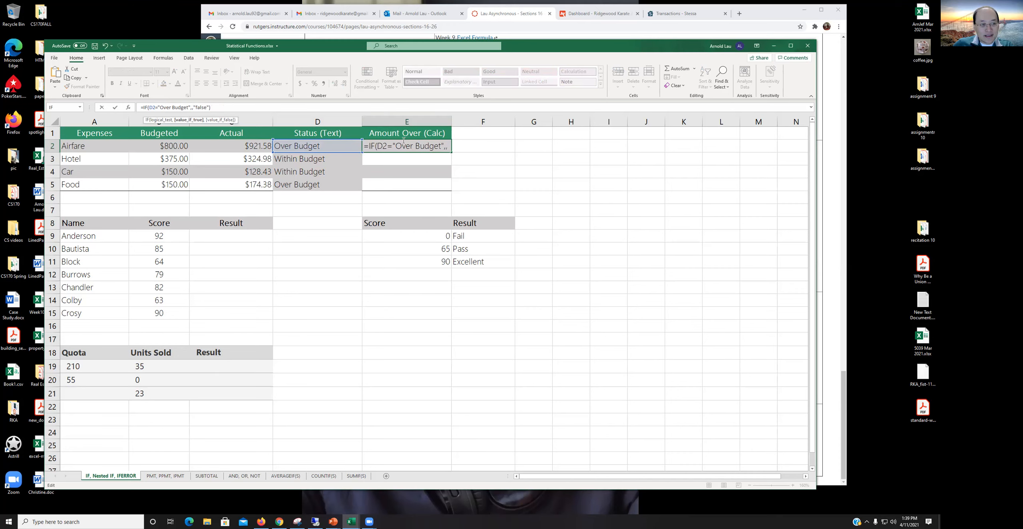
left_click(230, 145)
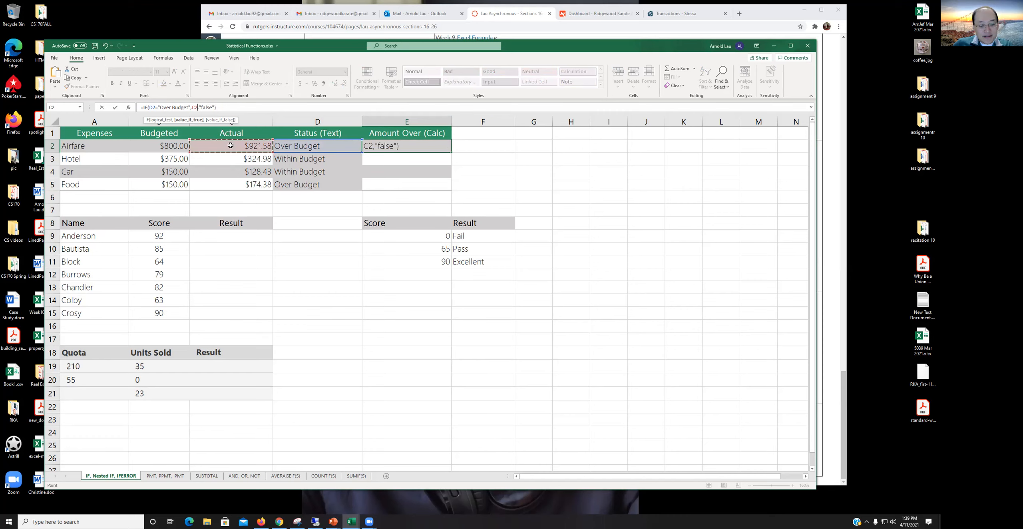
type("-")
left_click(183, 146)
key("ctrl+Return")
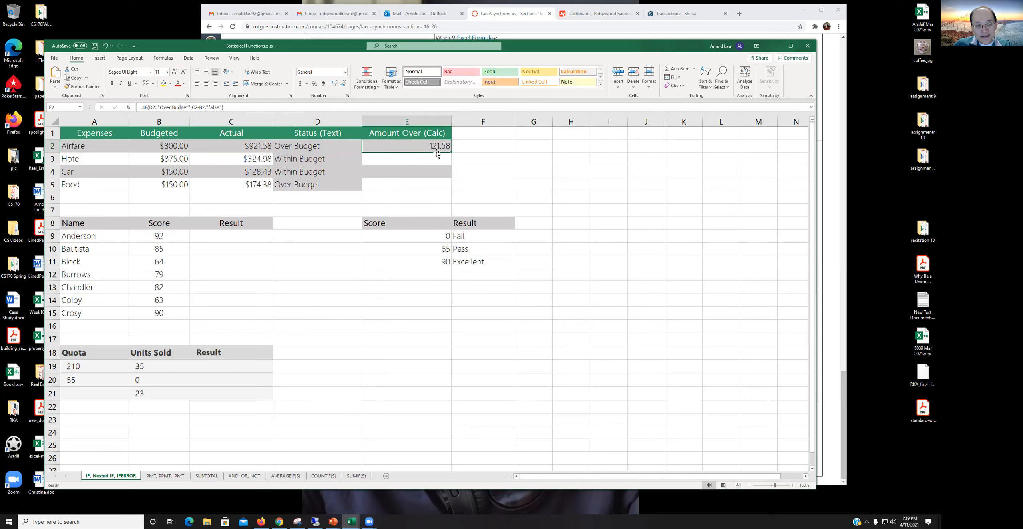
- Format E2 in Accounting number format and fill its formula down through E5
left_click(300, 84)
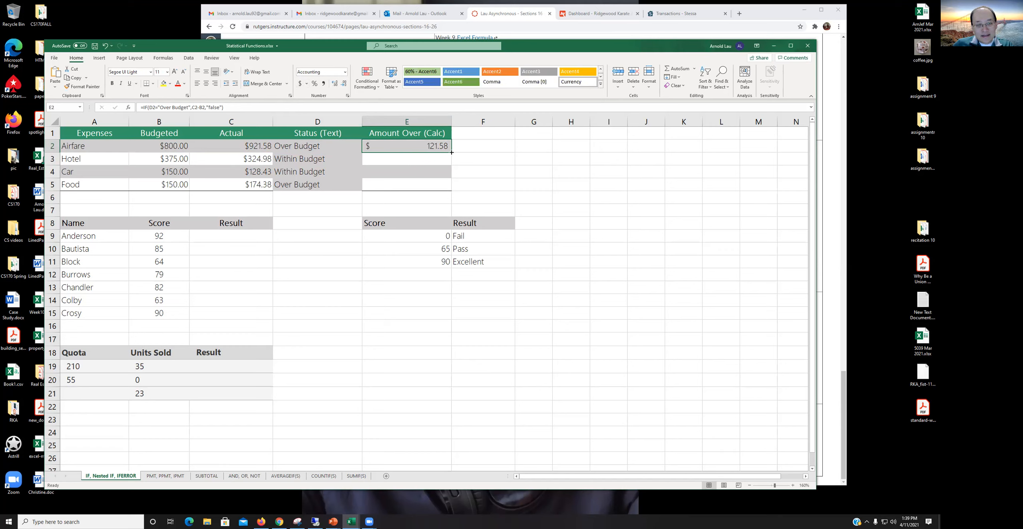
left_click_drag(452, 153, 447, 188)
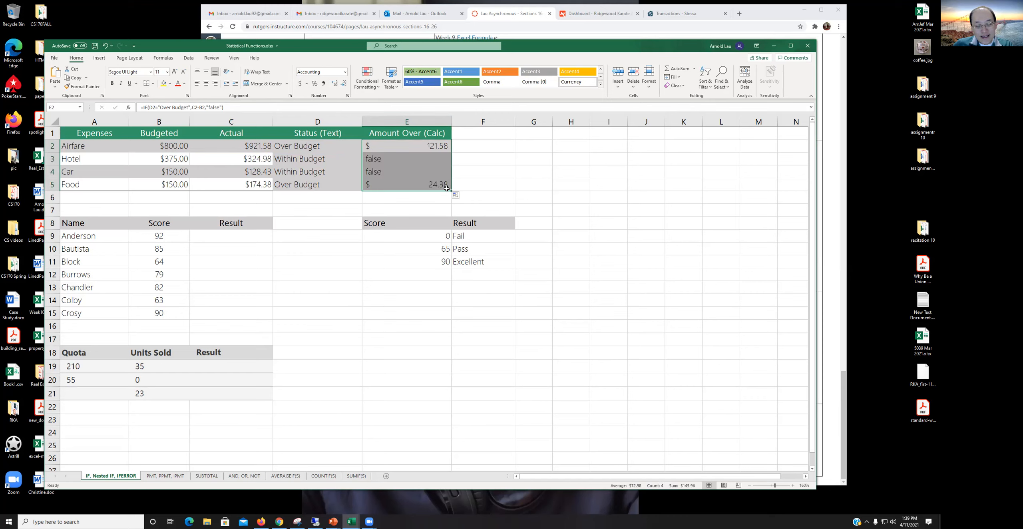
left_click(483, 162)
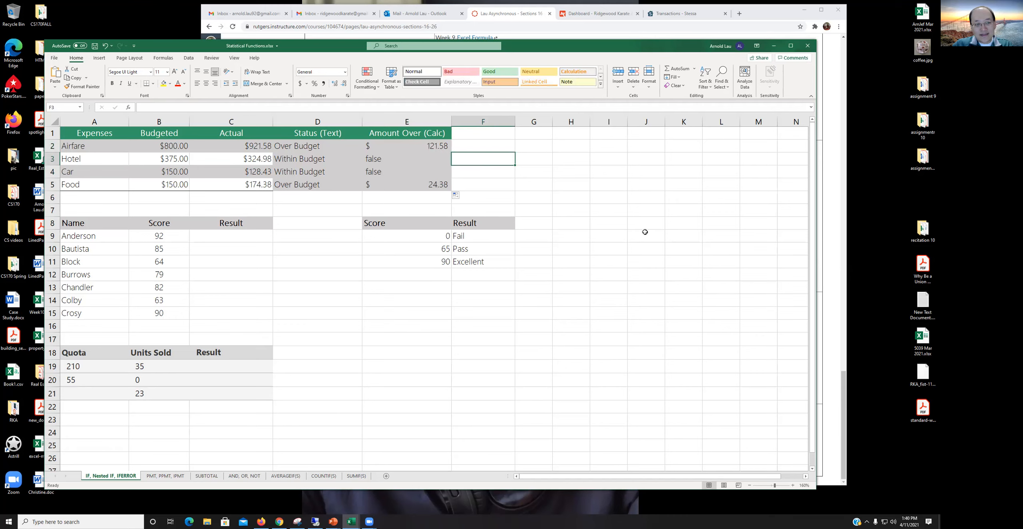
- Review the formulas and results in the Status and Amount Over columns of the expenses table
key("Left")
key("Left")
key("Down")
key("Up")
key("Right")
key("Down")
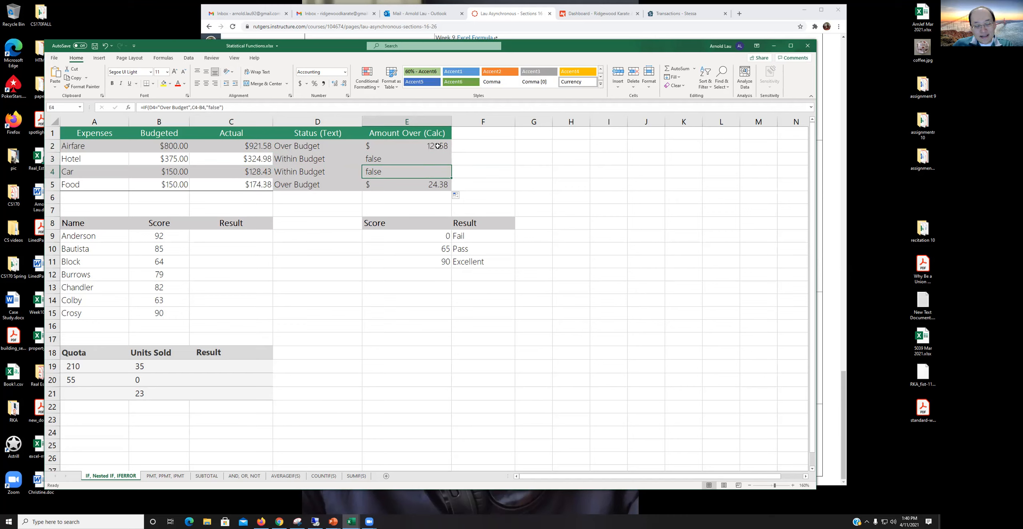
left_click(484, 142)
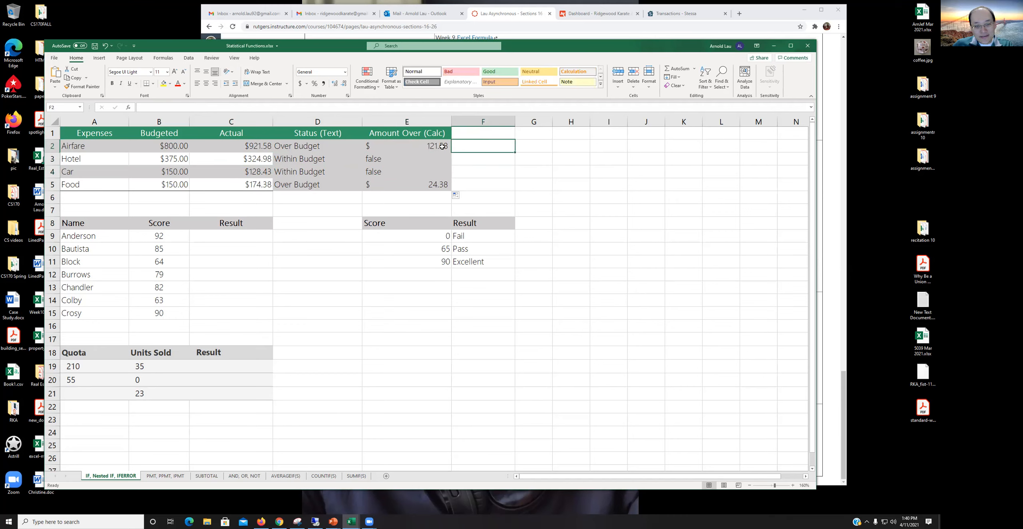
left_click(405, 144)
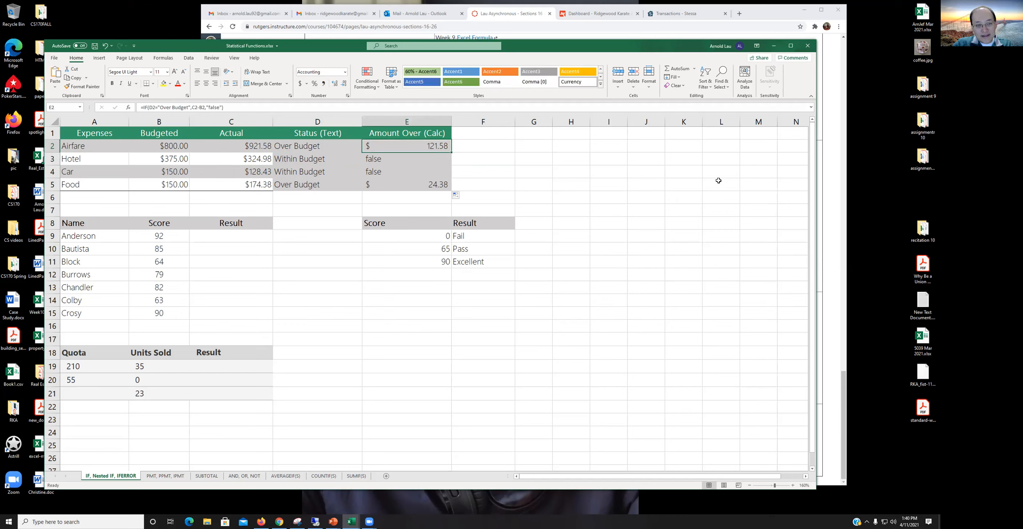
left_click(314, 145)
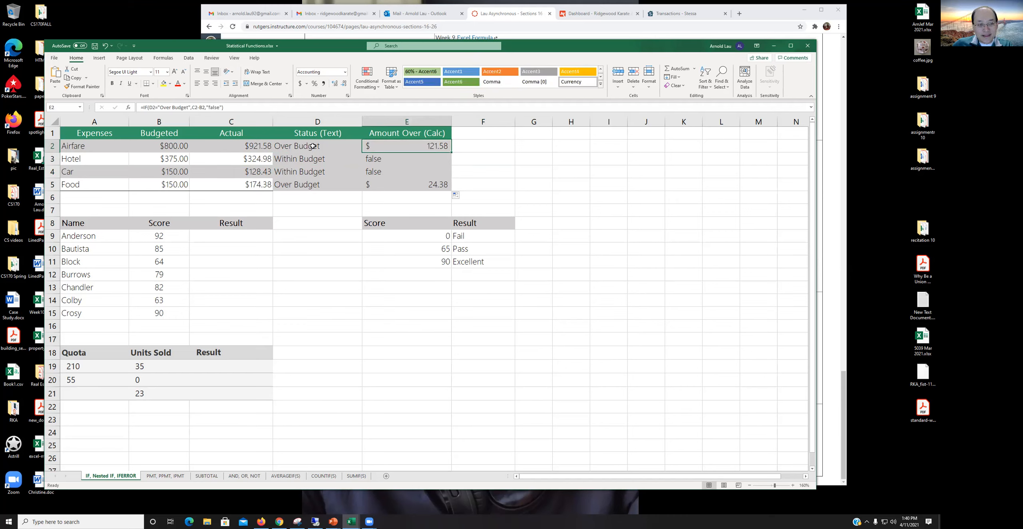
left_click(386, 147)
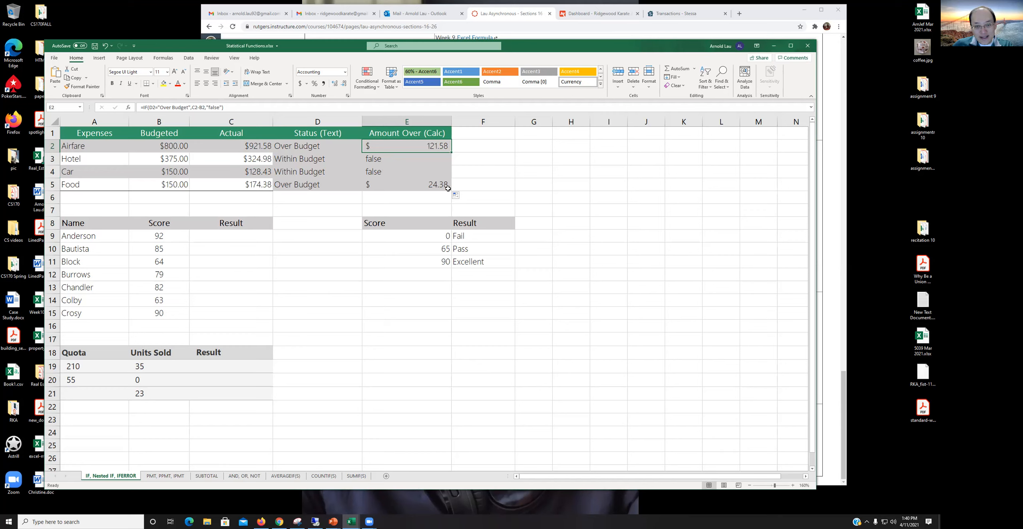
- Display the formulas across the sheet to compare the IF references row by row, and return to showing values
left_click(481, 162)
left_click(423, 144)
key("ctrl+grave")
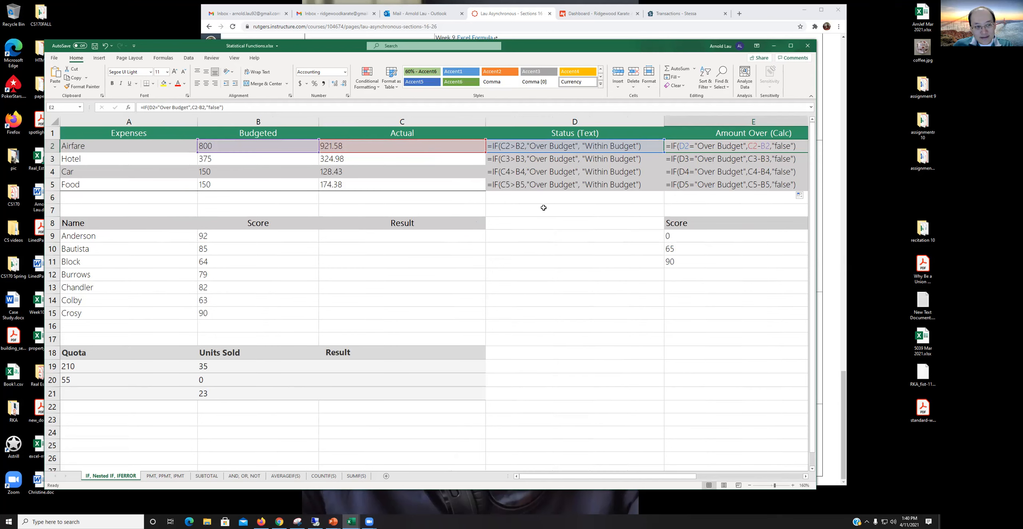
key("ctrl+grave")
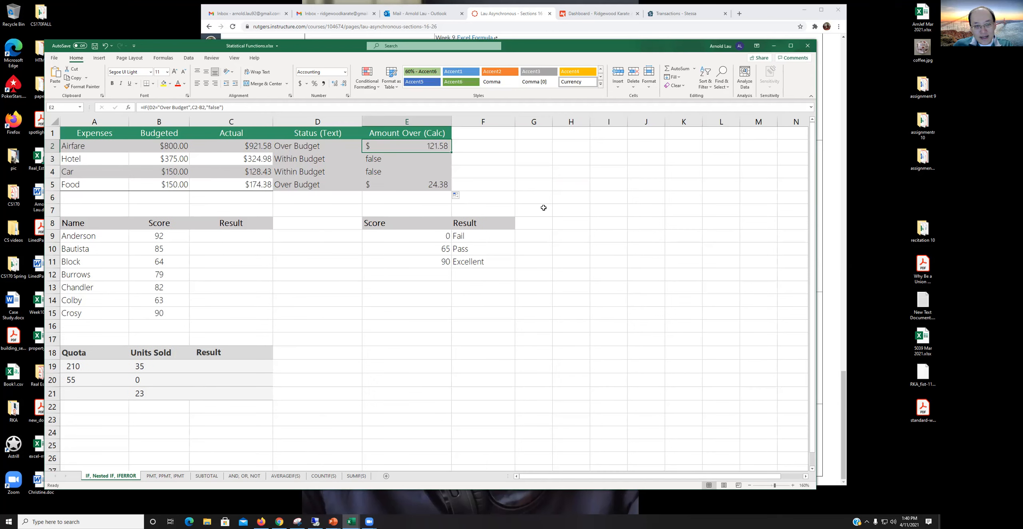
- Look over the empty Result column C9:C15 of the name and score table
left_click(305, 241)
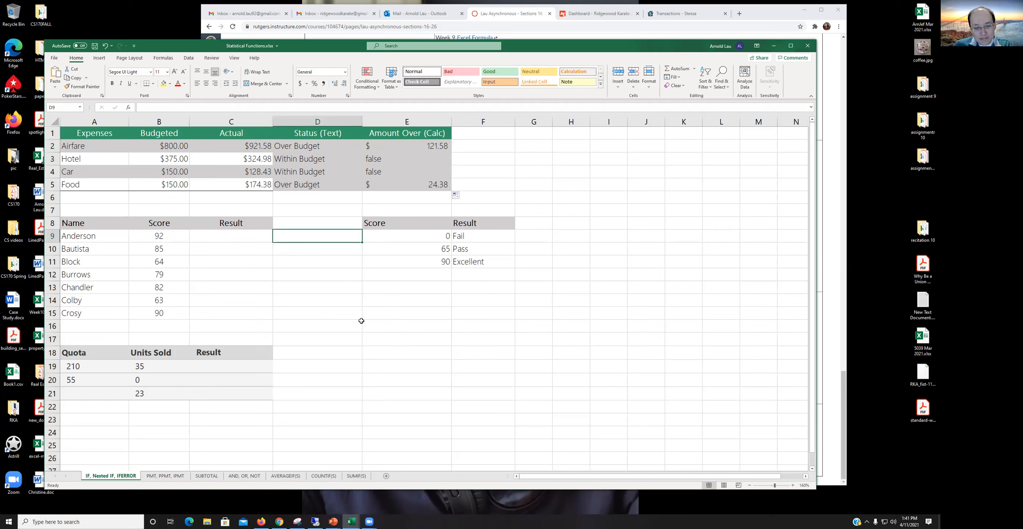
left_click(488, 176)
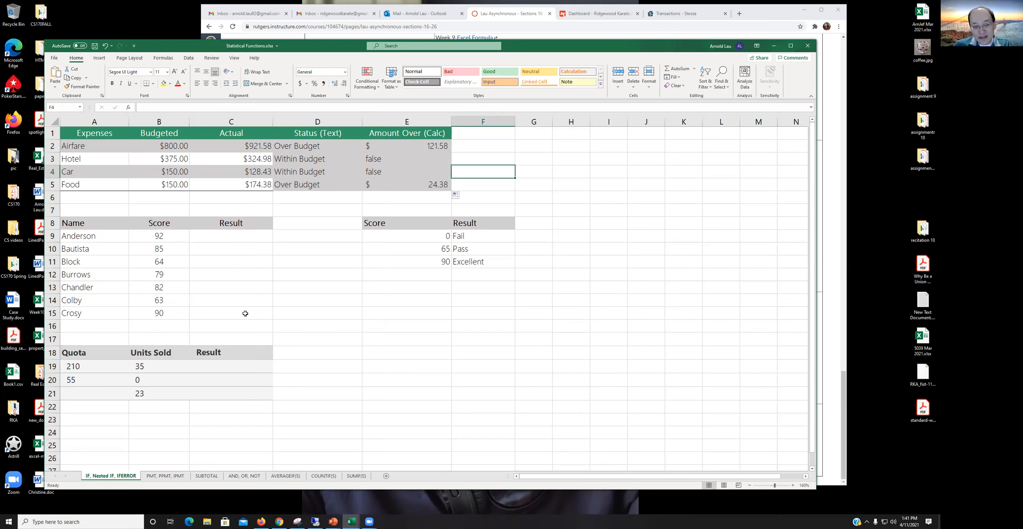
left_click(225, 242)
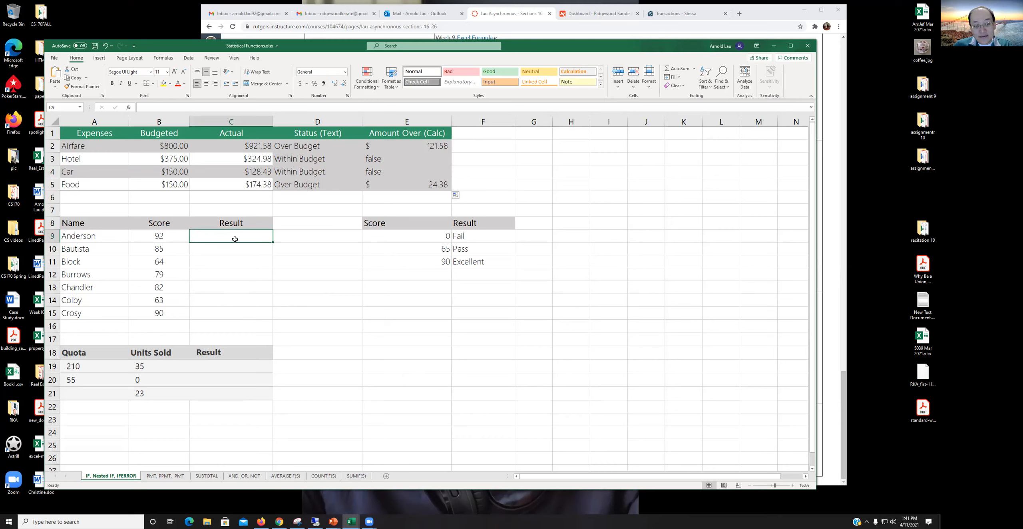
left_click(229, 258)
left_click(225, 313)
left_click(238, 239)
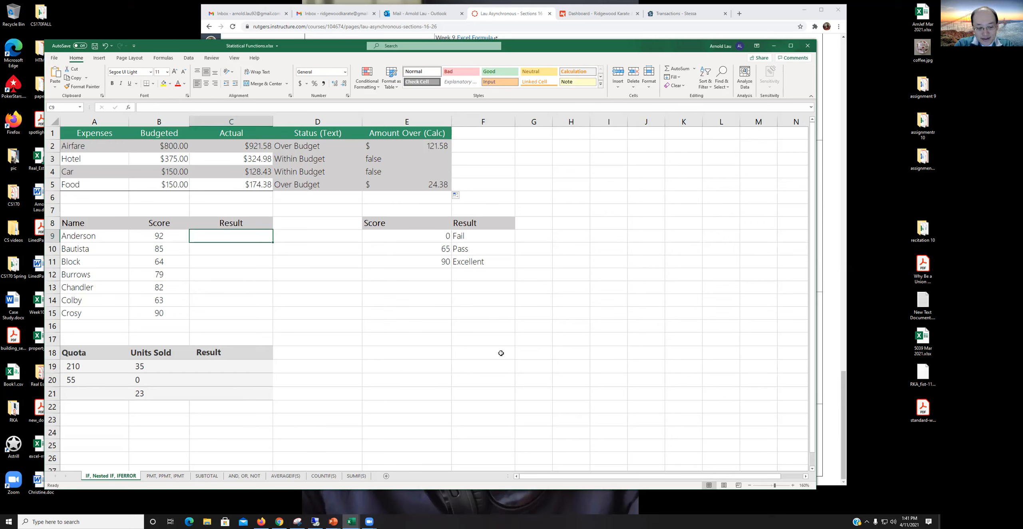
- Examine the individual scores in column B of the name and score table
key("Left")
key("Down")
key("Down")
key("Down")
key("Down")
key("Down")
key("Down")
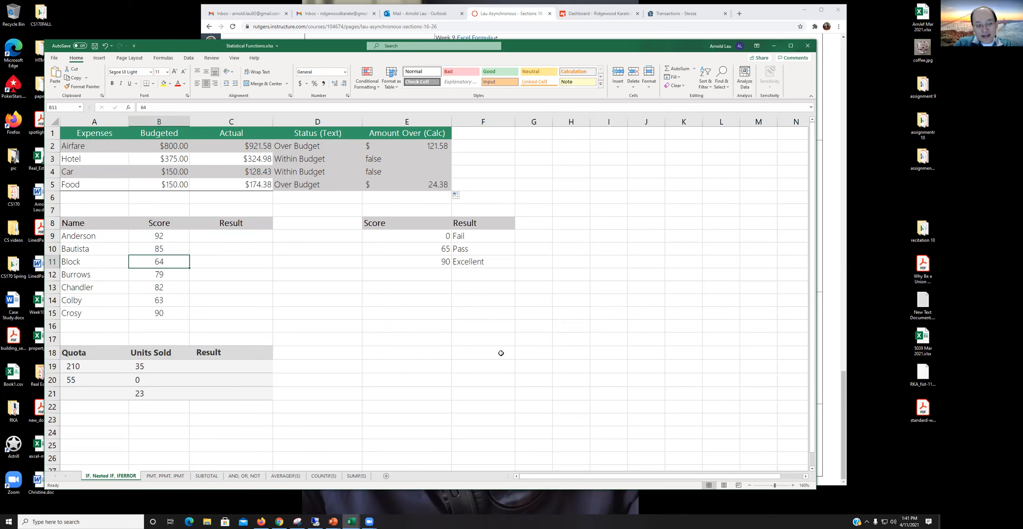
key("Up")
key("Up")
key("Up")
key("Up")
key("Up")
key("Up")
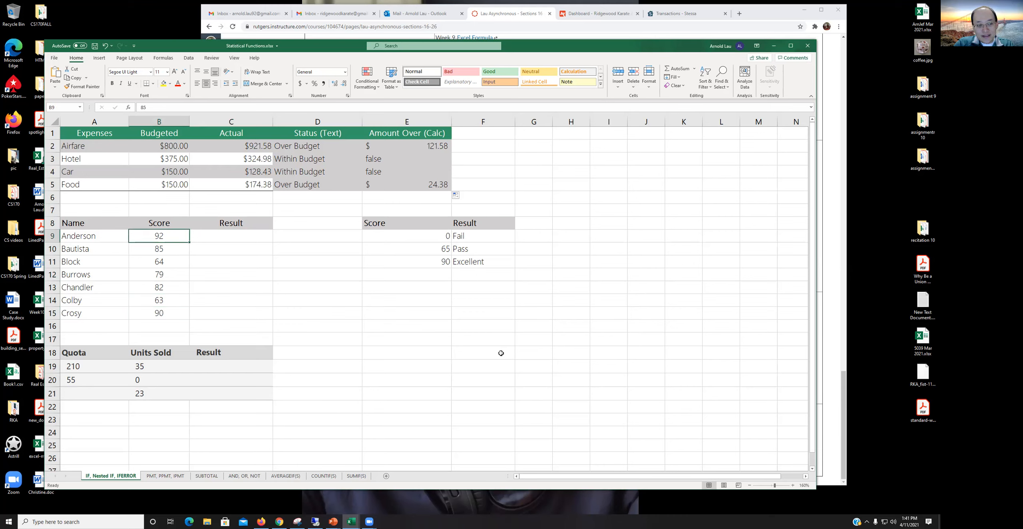
- Examine the score thresholds in E9:E11 and their matching results in F9:F11
key("Right")
key("Right")
key("Right")
key("Down")
key("Down")
key("Up")
key("Up")
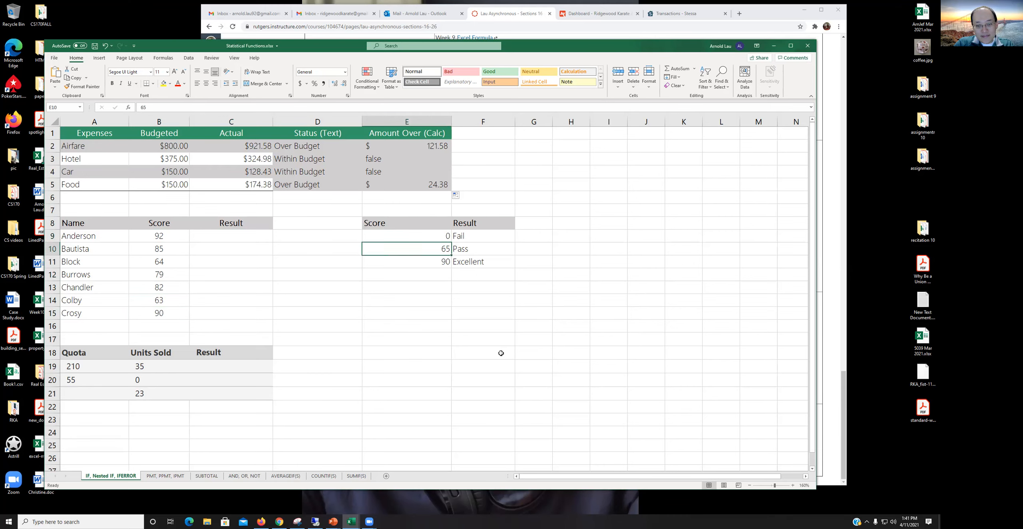
key("Down")
key("Up")
key("Down")
key("Up")
key("Down")
key("Right")
key("Up")
key("Down")
key("Left")
key("Right")
key("Left")
key("Down")
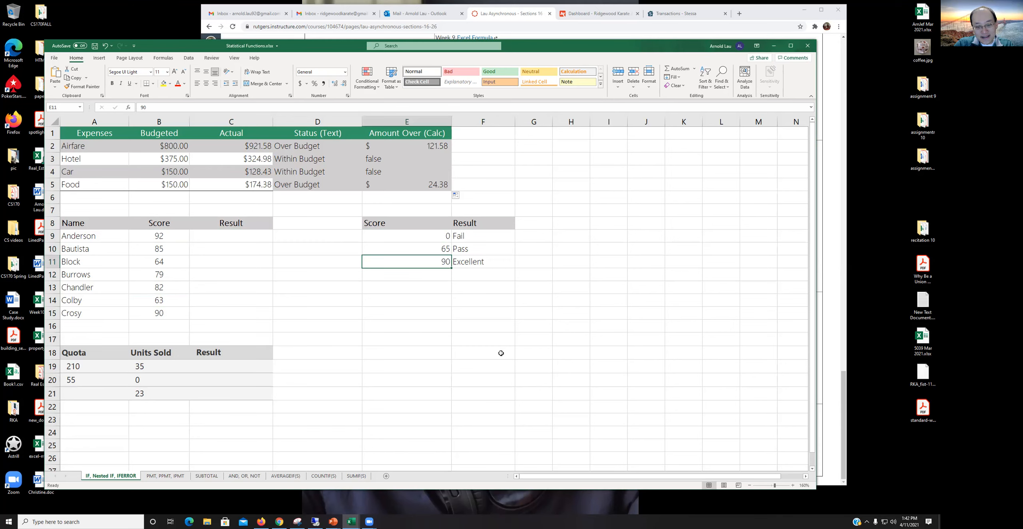
key("Right")
key("Left")
- Begin a VLOOKUP formula in C9 with the score in B9 as the lookup value
key("Home")
key("Up")
key("Up")
key("Right")
key("Right")
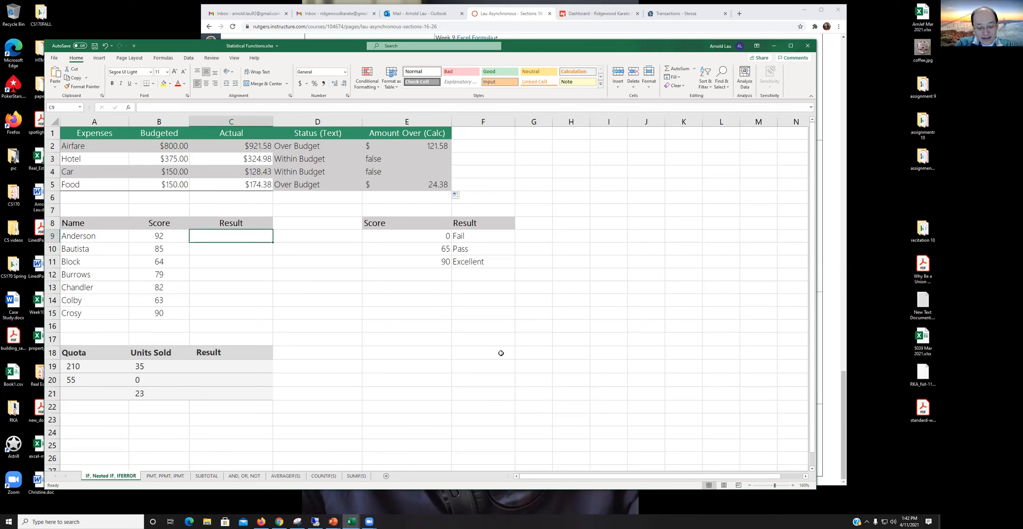
type("=")
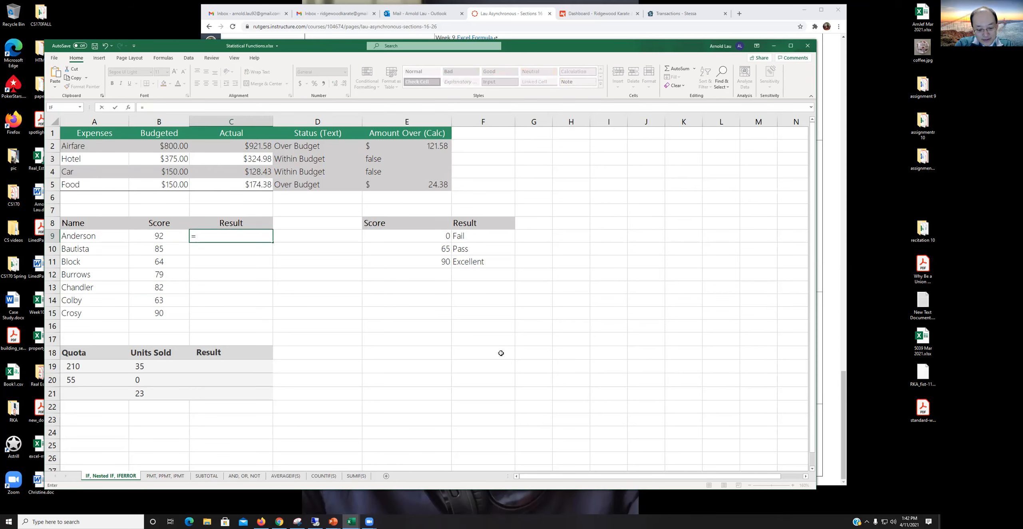
type("vloo")
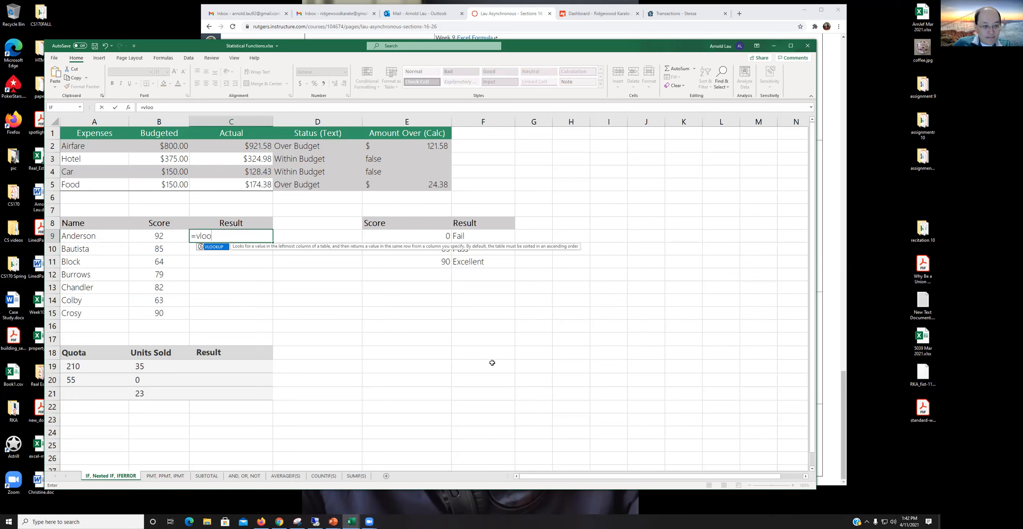
double_click(222, 248)
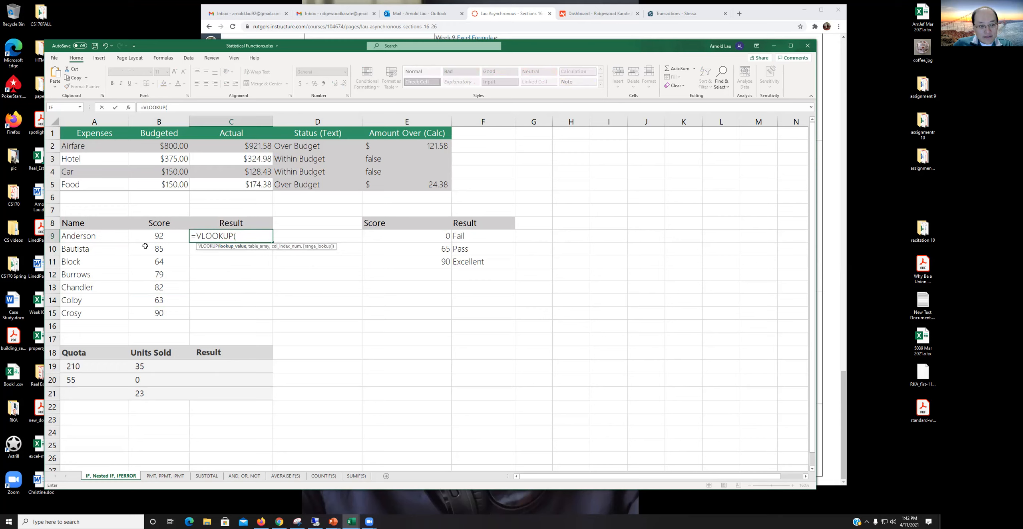
left_click(156, 239)
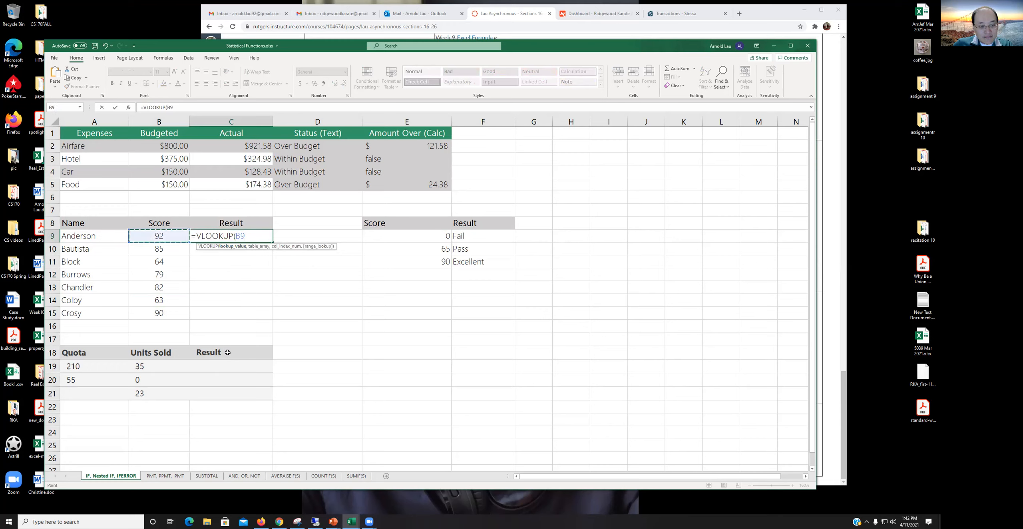
type(",")
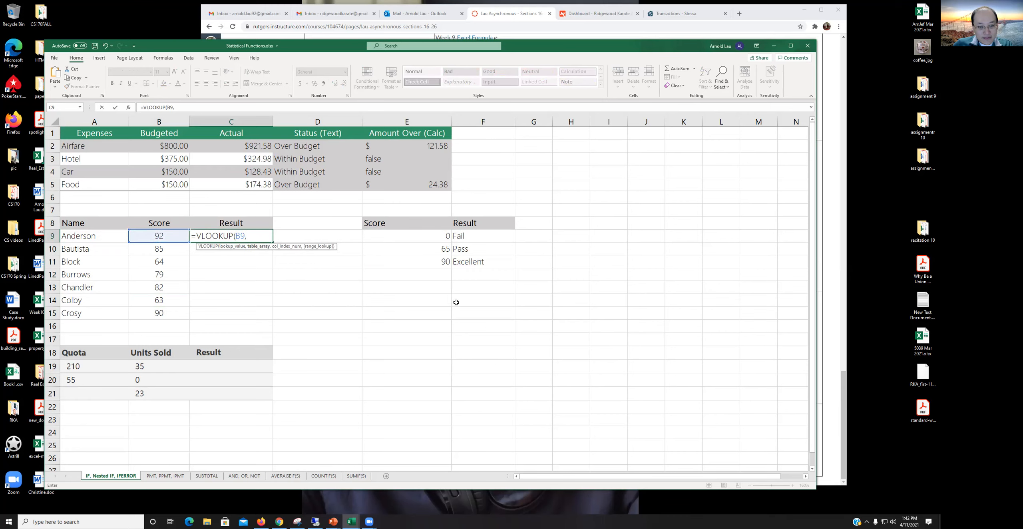
- Complete C9's VLOOKUP with table range E9:F11, column index 1 and approximate match TRUE
left_click_drag(392, 236, 466, 266)
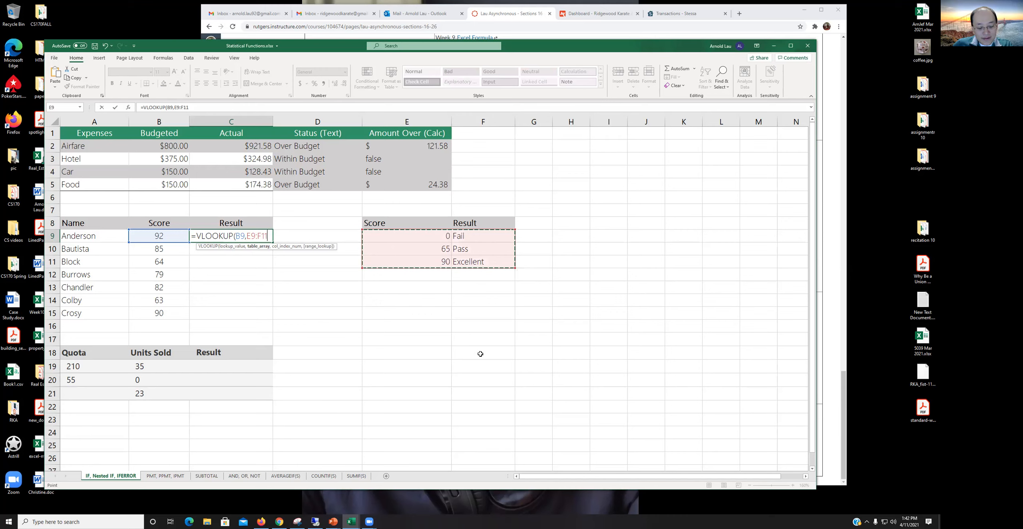
type(",")
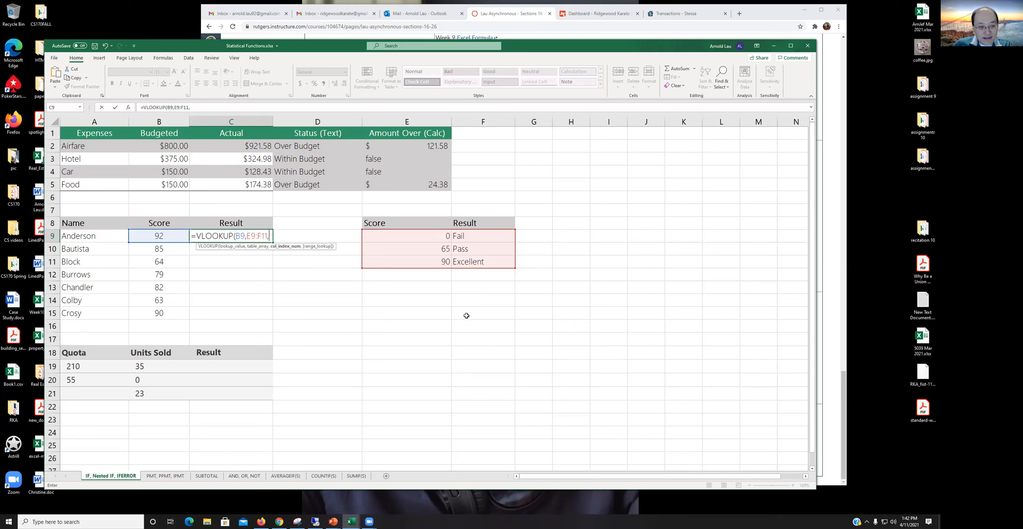
type("1,")
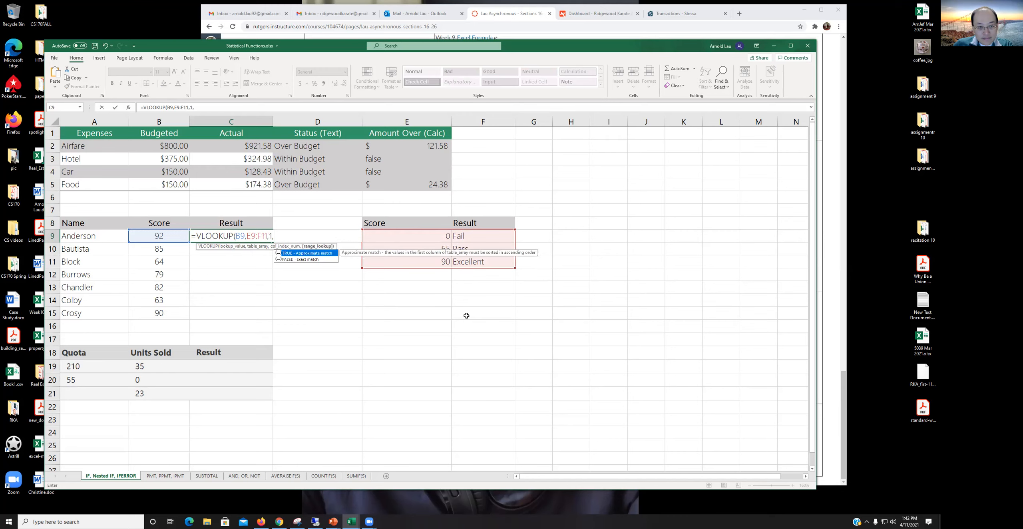
double_click(327, 256)
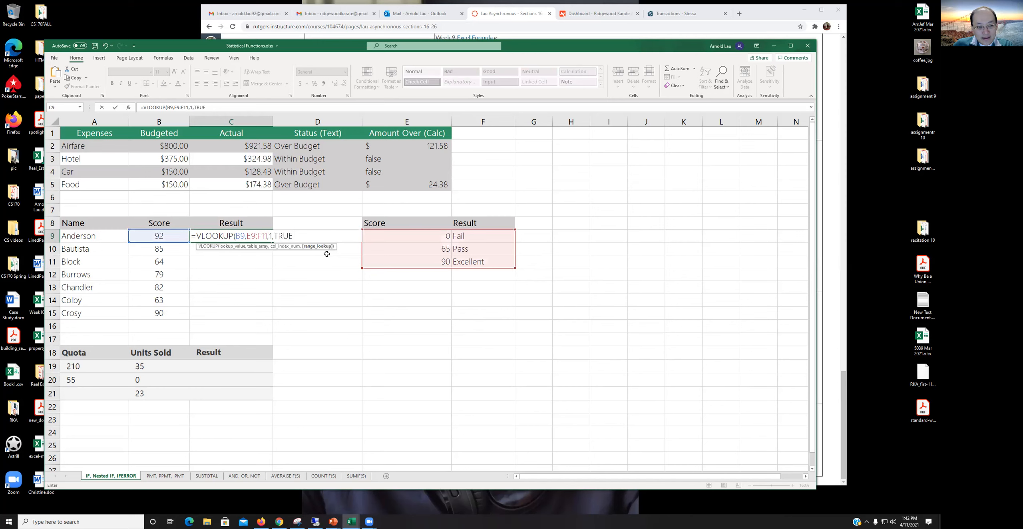
type(")")
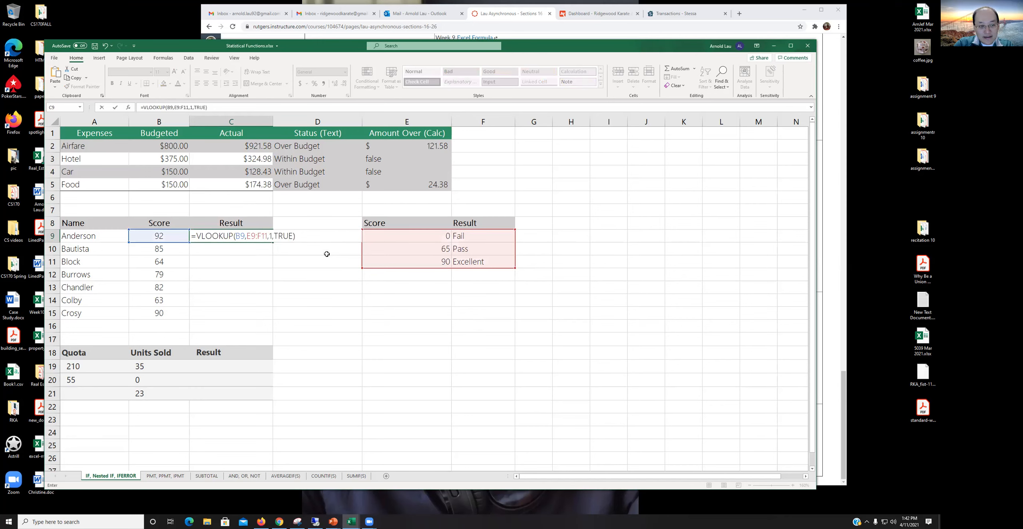
key("Return")
key("Up")
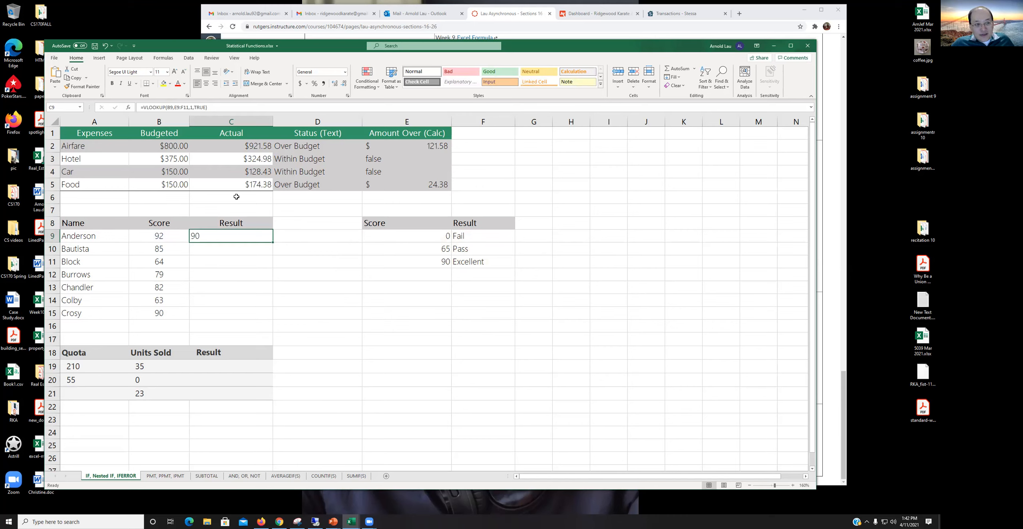
- Change the column index in C9's VLOOKUP formula to 2
left_click(194, 107)
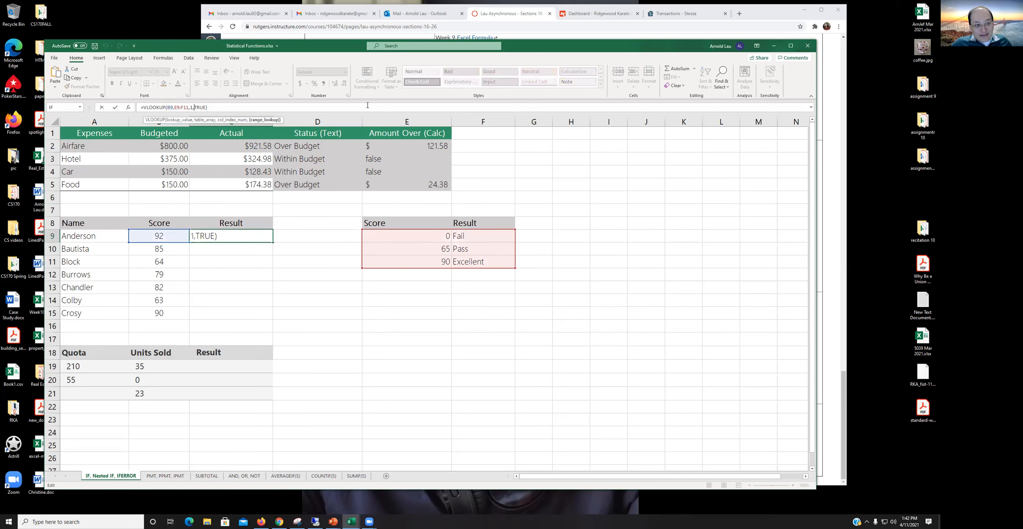
key("Left")
key("BackSpace")
type("2")
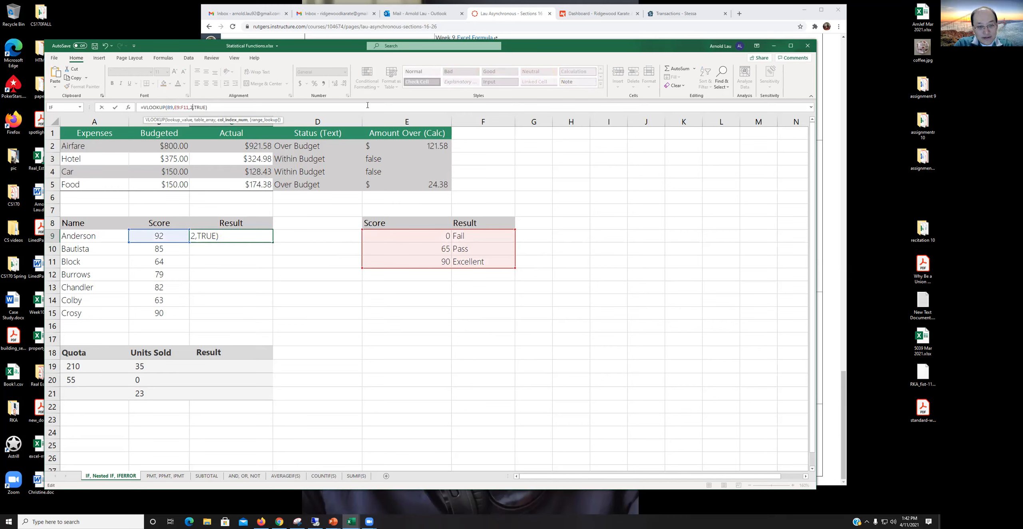
key("Return")
key("Up")
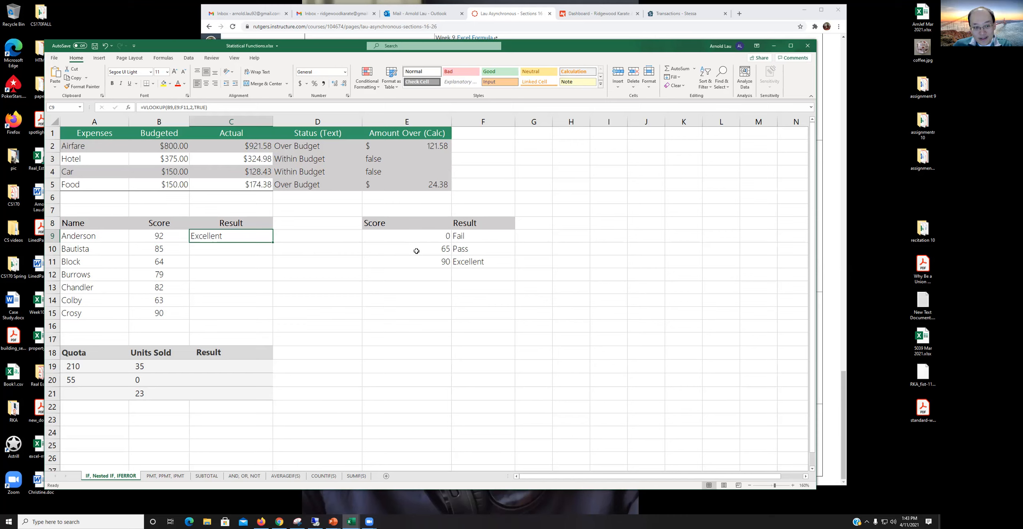
- Try to make the table range in C9's VLOOKUP formula absolute as $E$9:$F$11
left_click(190, 107)
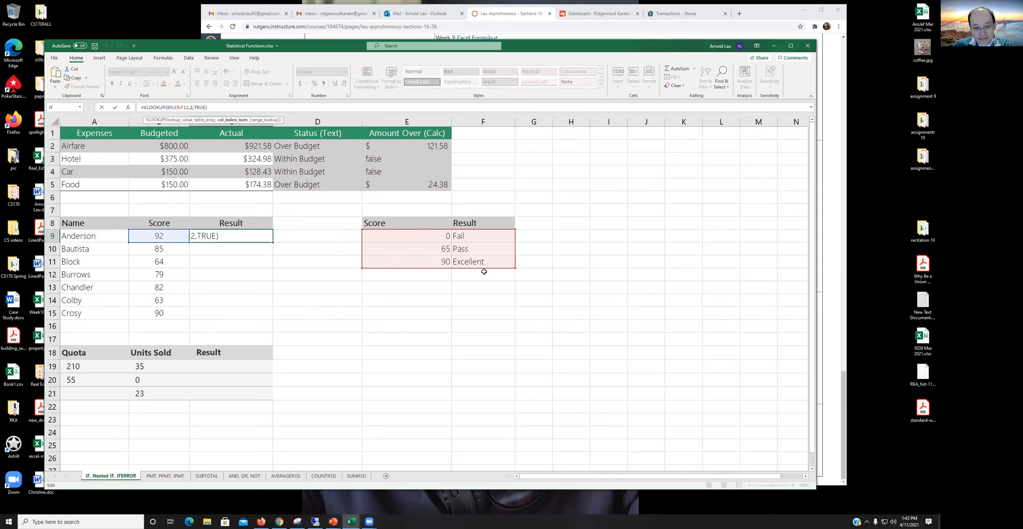
left_click(223, 265)
left_click(223, 236)
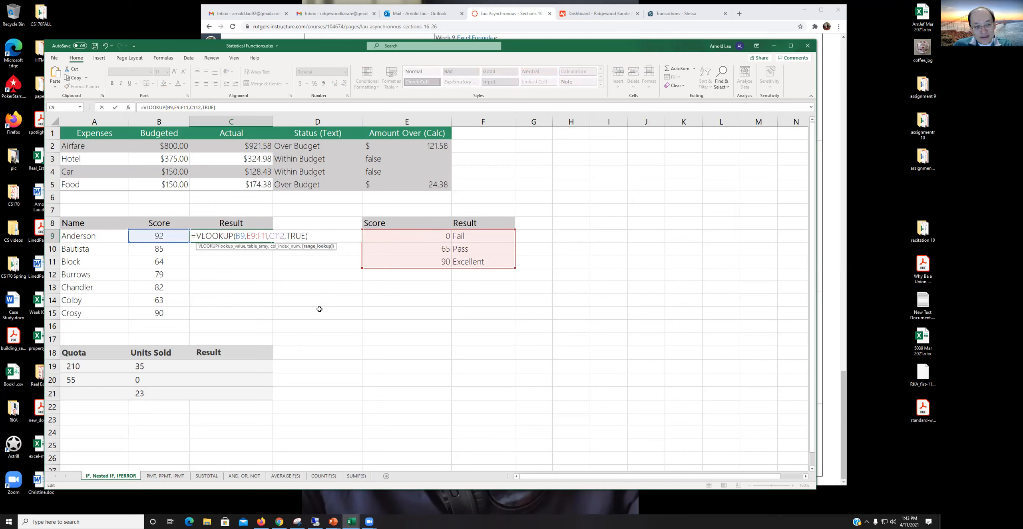
left_click(181, 107)
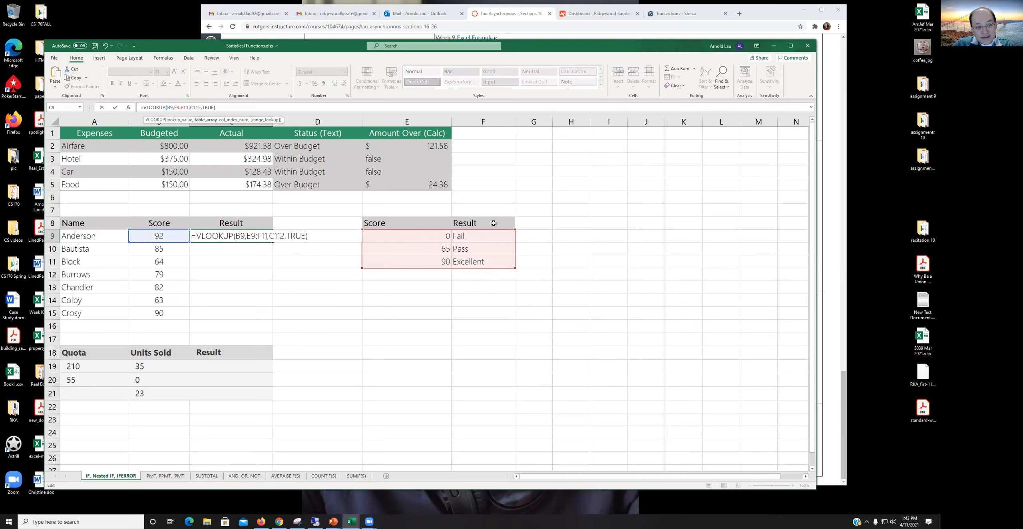
type("$E")
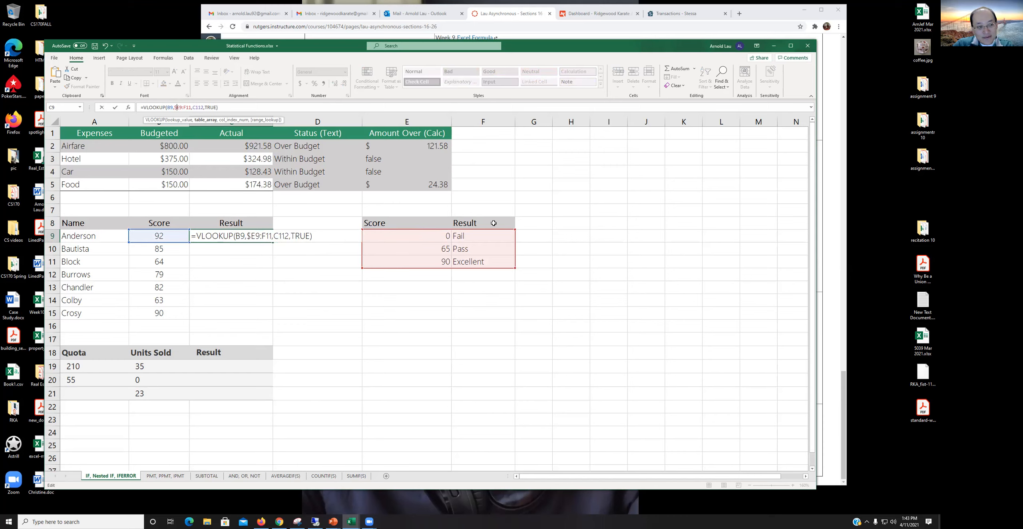
type("$")
key("Left")
type("$")
key("Left")
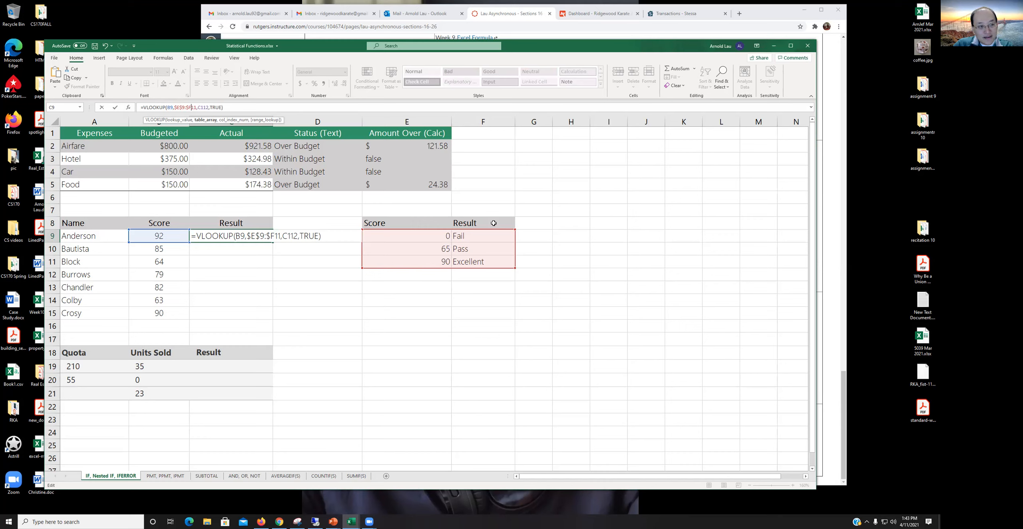
type("$")
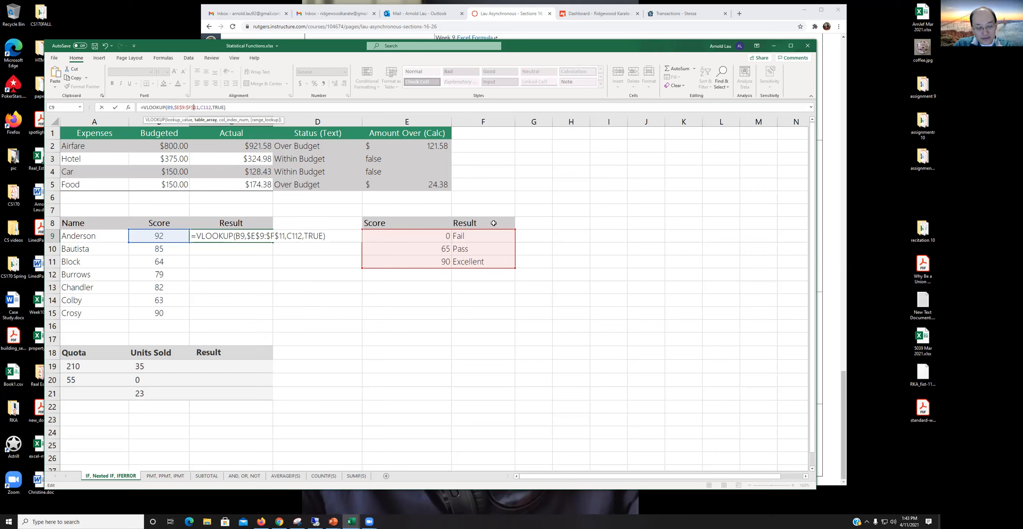
key("Return")
key("Up")
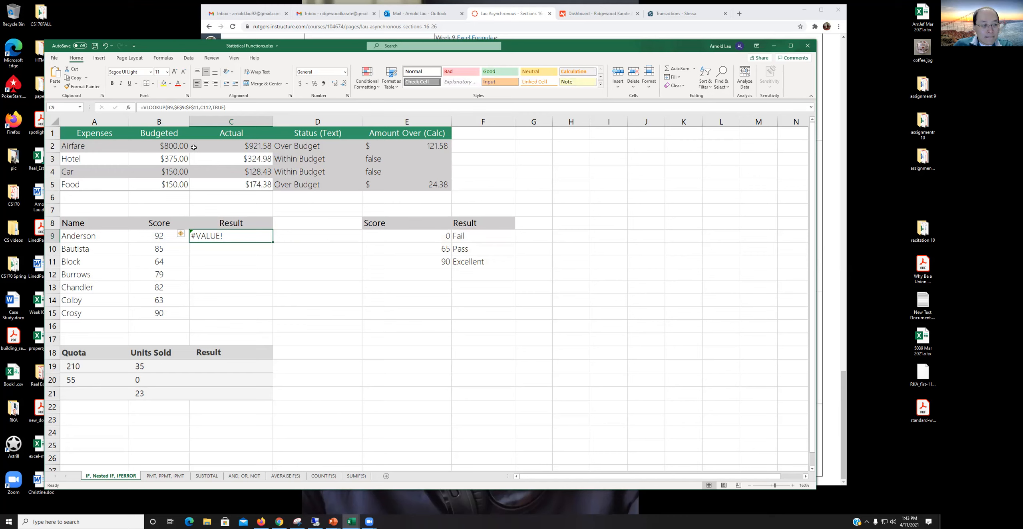
- Remove the dollar signs from the table range in C9's VLOOKUP formula so it reads E9:F11
left_click(196, 107)
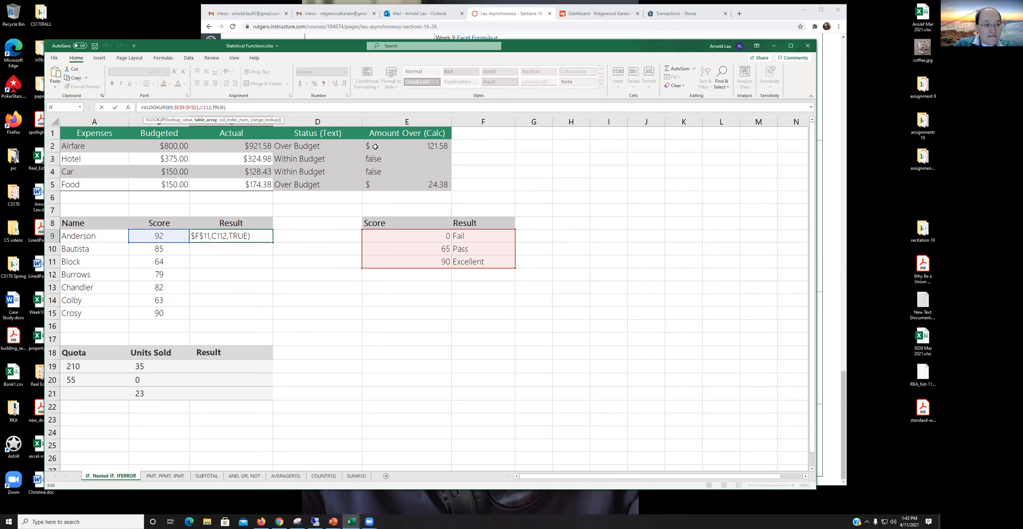
key("BackSpace")
key("BackSpace")
key("Left")
key("Left")
key("BackSpace")
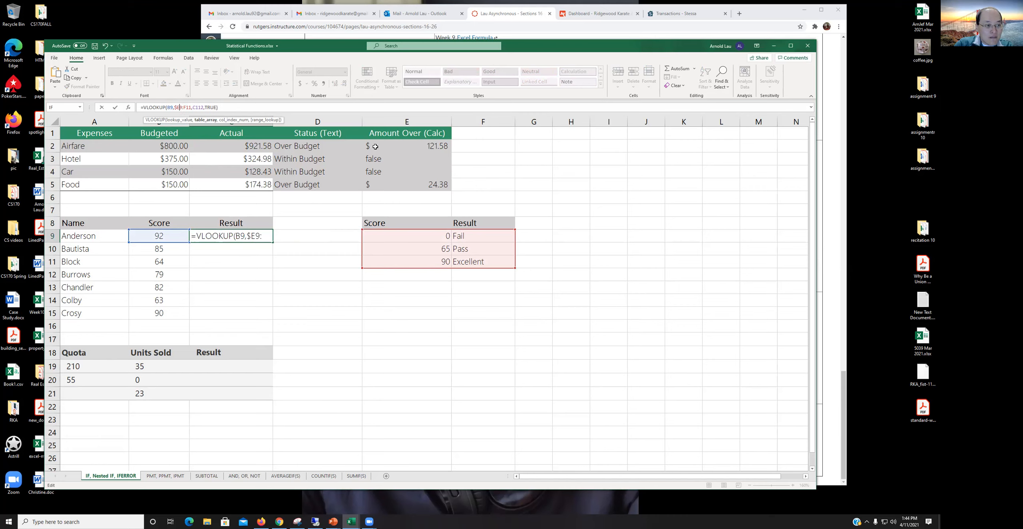
key("BackSpace")
key("Return")
key("Up")
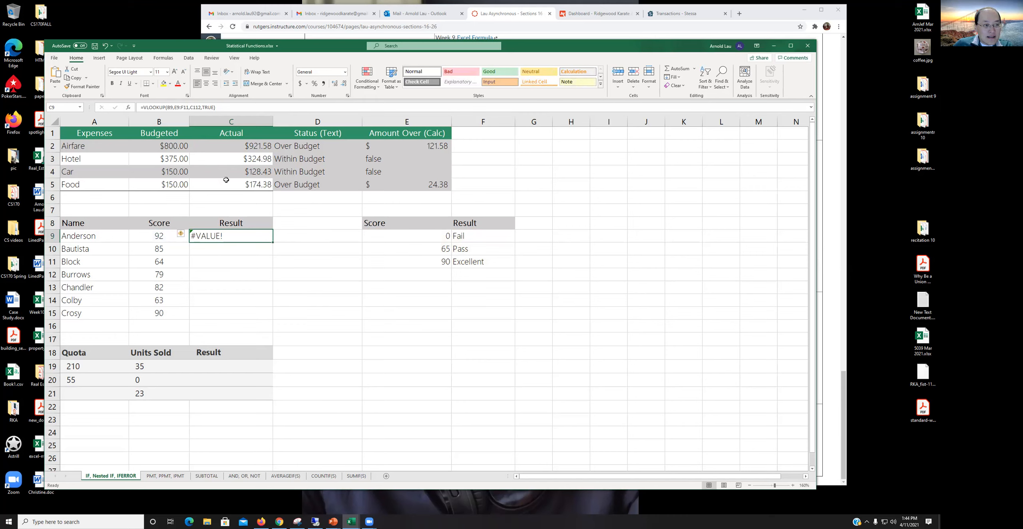
- Correct the column index in C9's VLOOKUP formula to 2 by removing the stray C11 reference
left_click(435, 269)
left_click(438, 247)
left_click(437, 238)
left_click(236, 232)
left_click(185, 108)
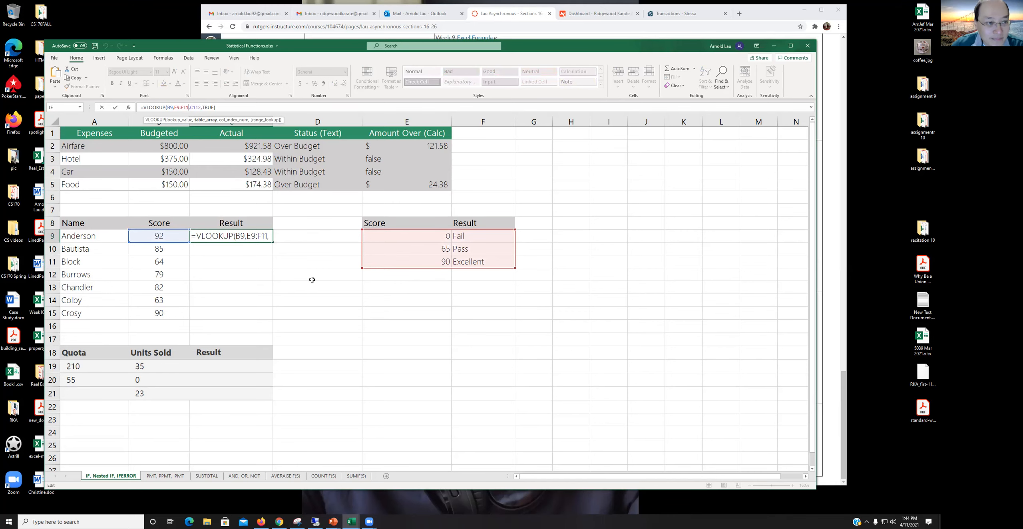
key("Right")
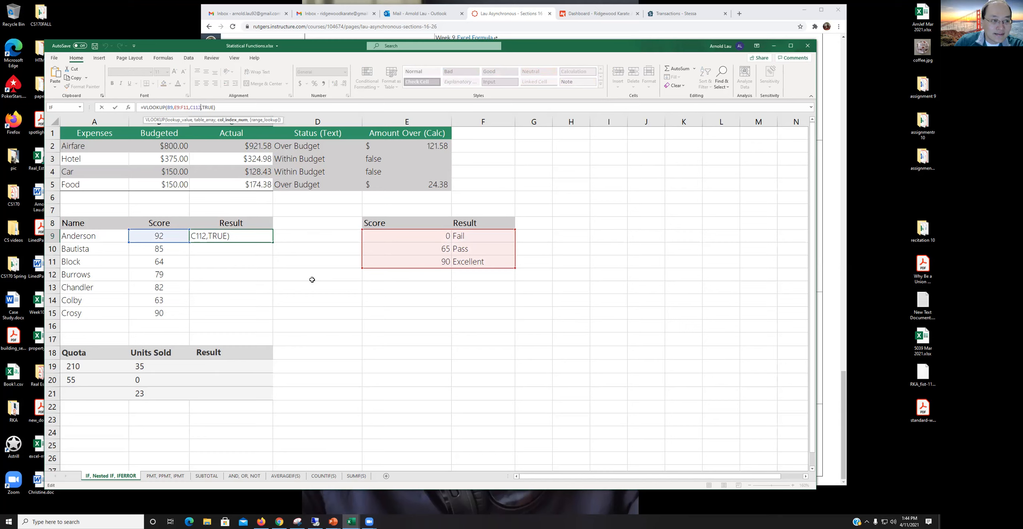
key("BackSpace")
key("BackSpace")
key("BackSpace")
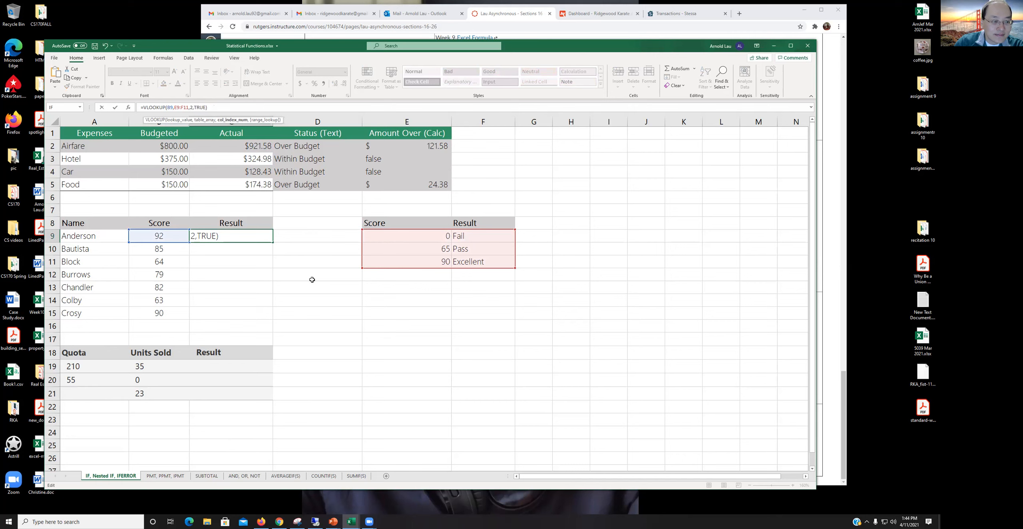
key("Return")
key("Up")
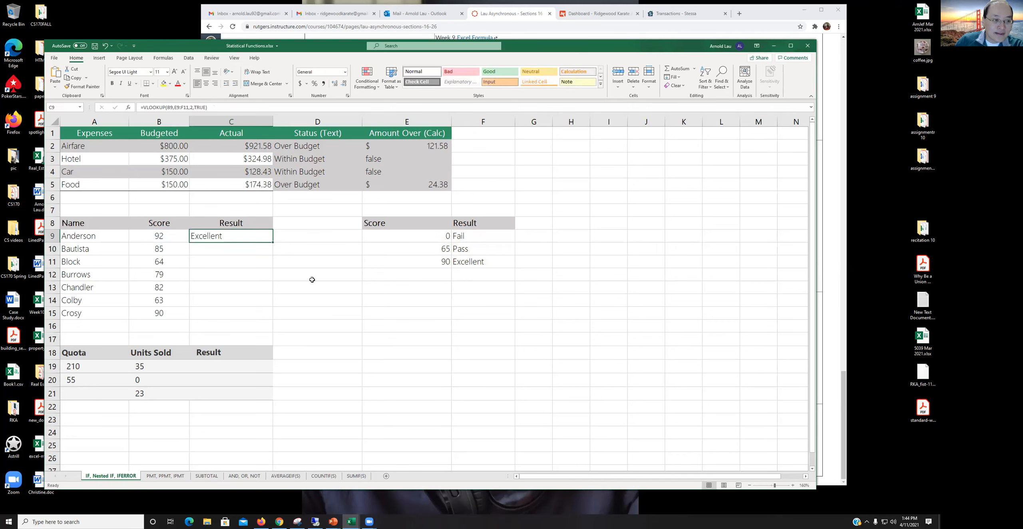
- Make the table range in C9's VLOOKUP formula absolute as $E$9:$F$11
left_click(177, 107)
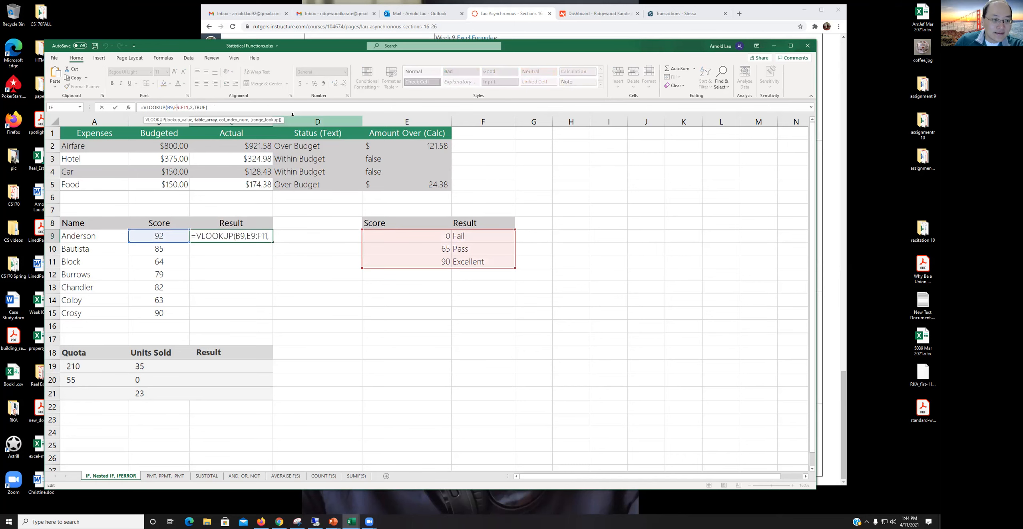
type("$")
type("$")
key("Return")
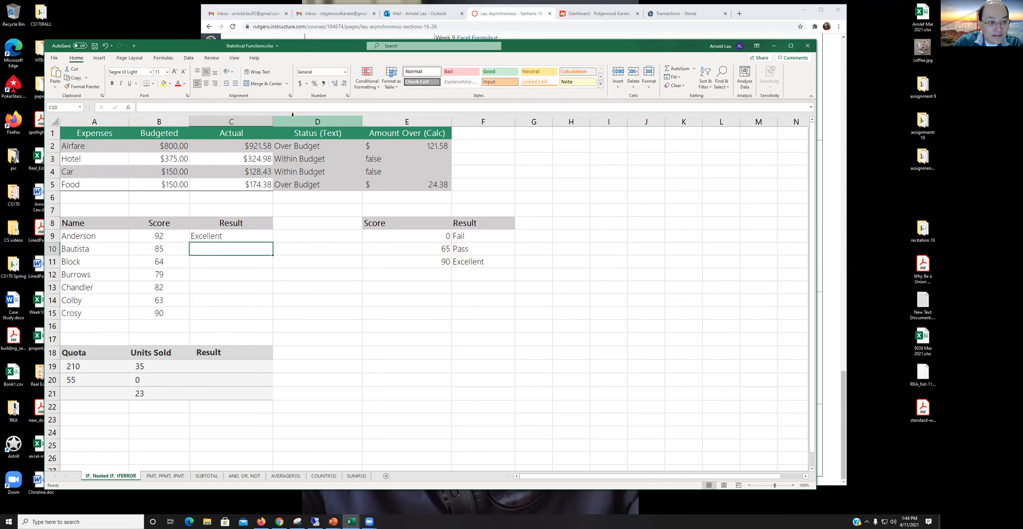
key("Up")
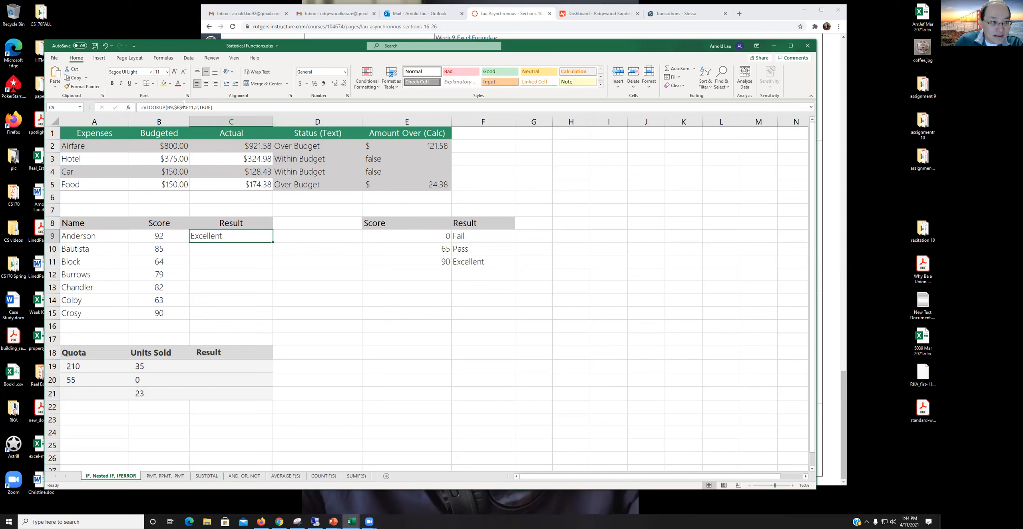
left_click(187, 107)
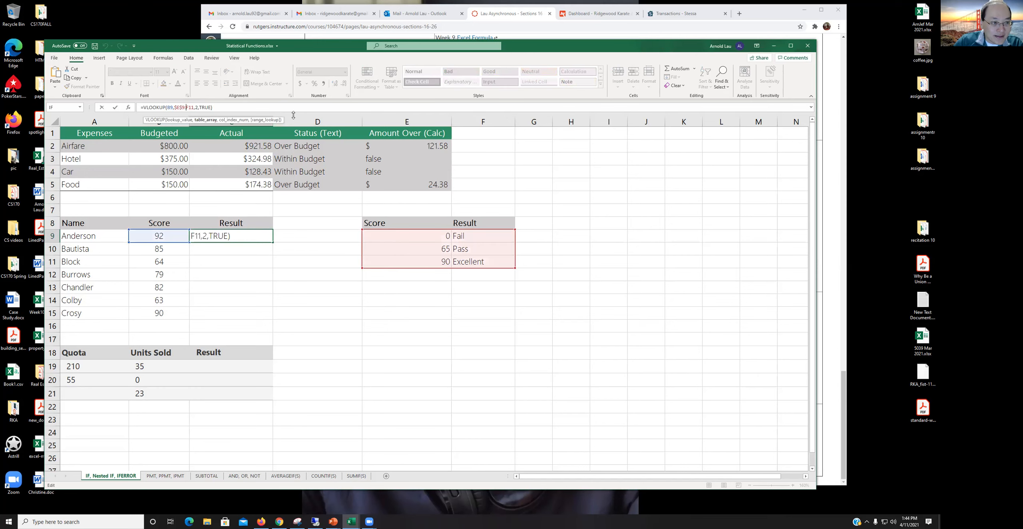
type("$")
key("Right")
type("$")
key("Return")
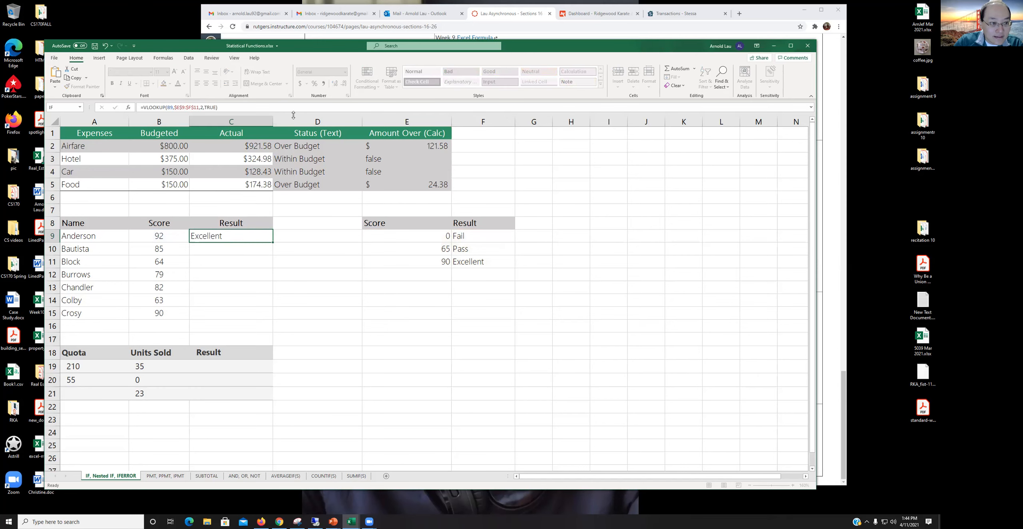
key("Up")
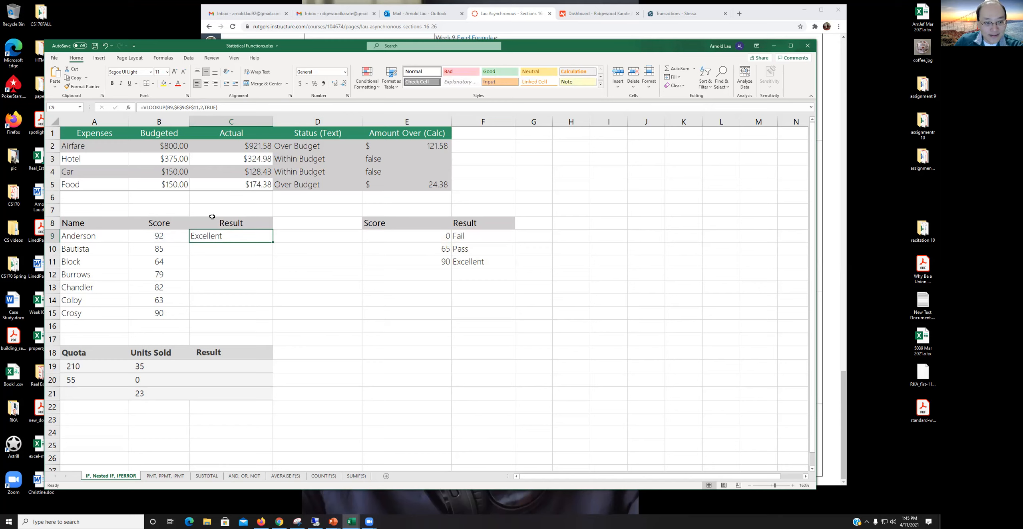
- Fill C9's VLOOKUP formula down through C15 and check the formulas in C10:C15
left_click(275, 264)
left_click(262, 236)
left_click_drag(272, 242, 273, 319)
left_click(304, 285)
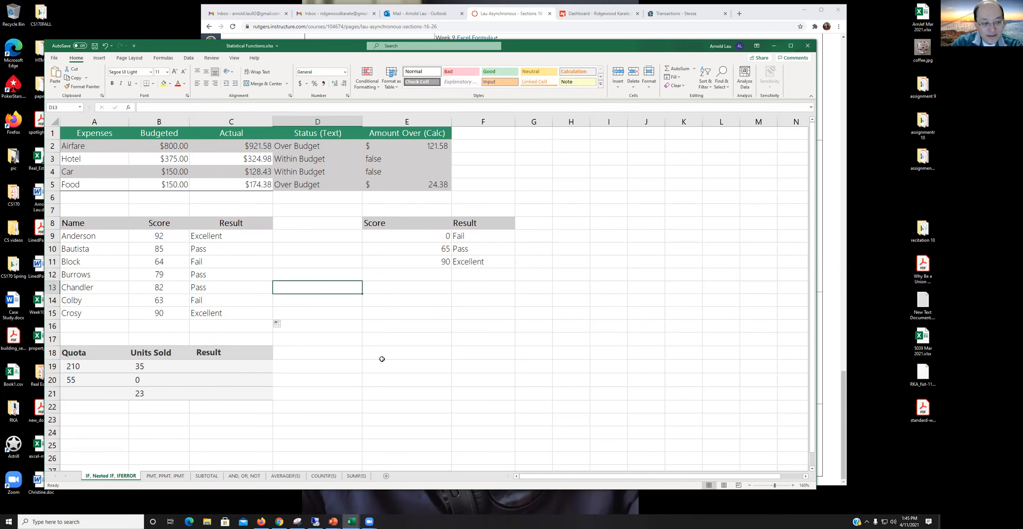
left_click(199, 249)
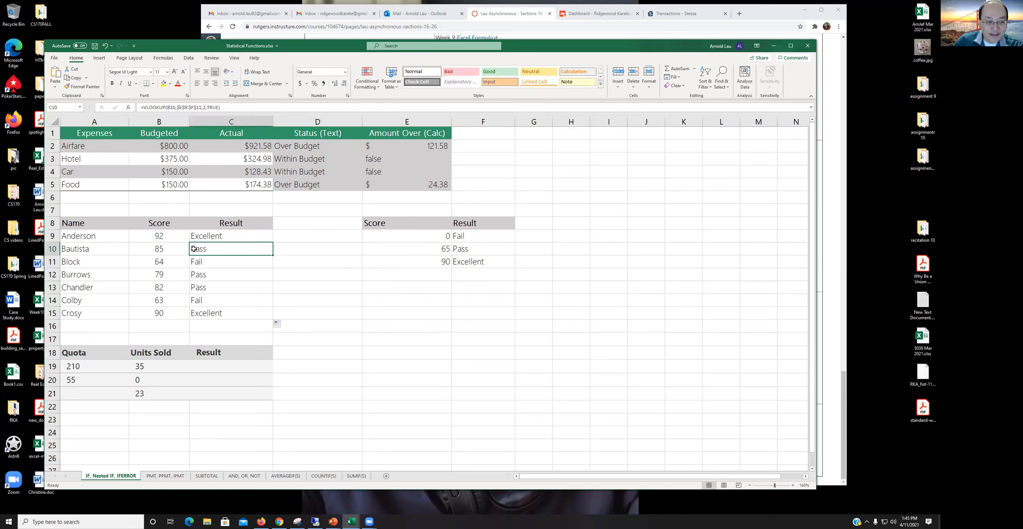
left_click(215, 263)
left_click(213, 275)
left_click(212, 288)
left_click(217, 300)
left_click(220, 314)
- Copy the VLOOKUP formula in C9 and paste it over C10:C15
left_click(231, 238)
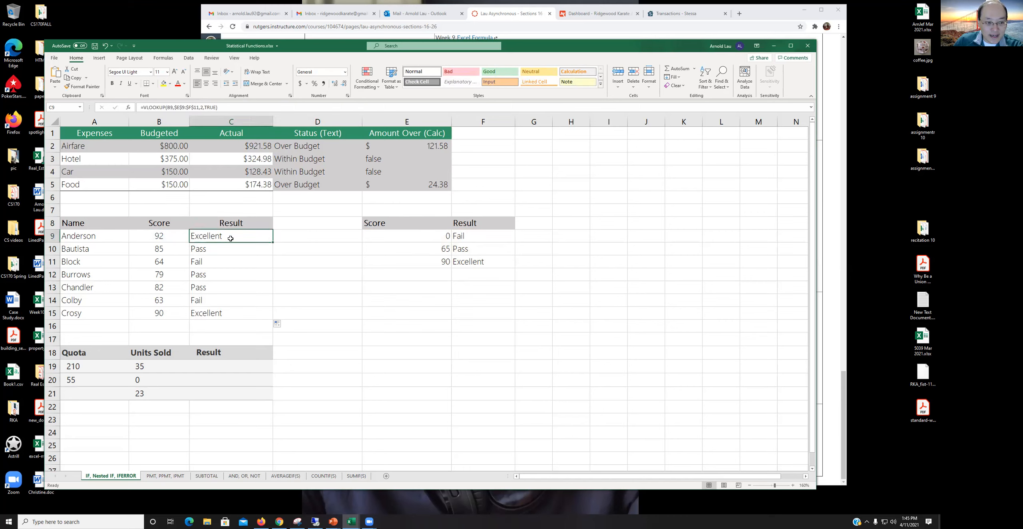
right_click(231, 239)
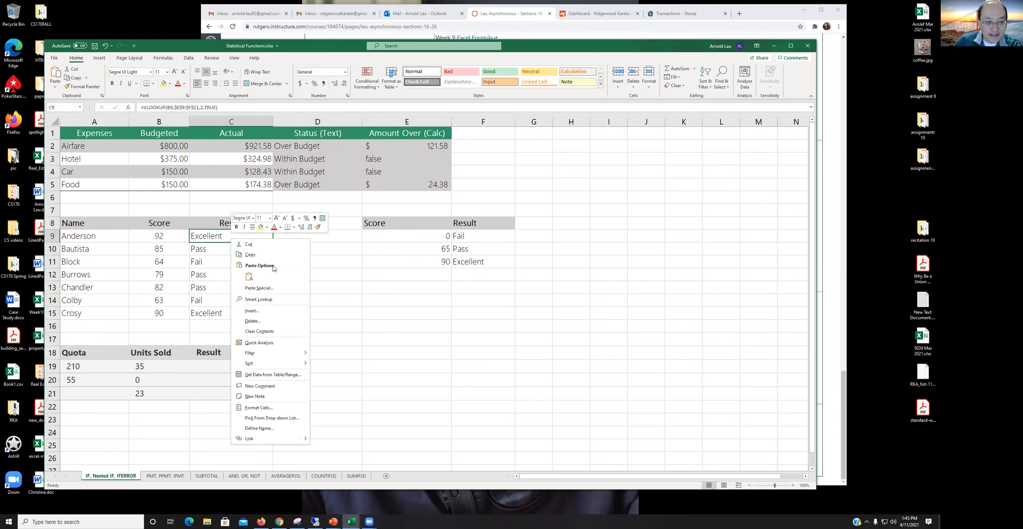
left_click(248, 255)
left_click_drag(209, 249, 216, 310)
key("Return")
right_click(241, 259)
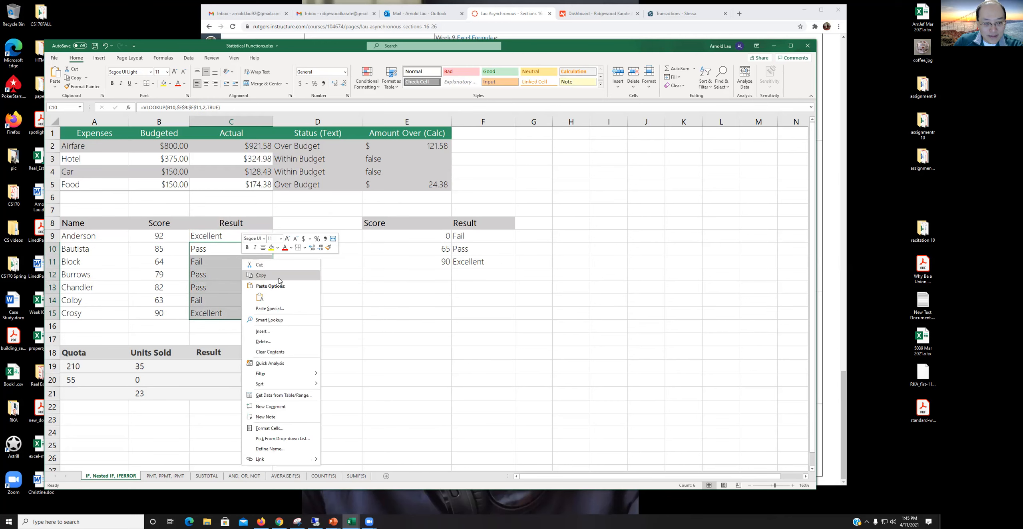
left_click(314, 195)
left_click(329, 277)
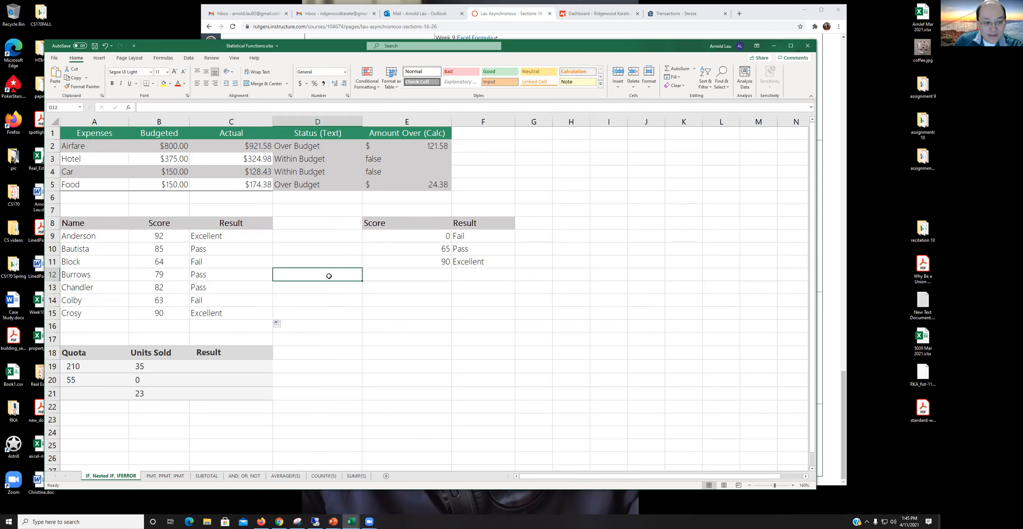
- Examine the Result formulas in column C against the scores and the Score/Result lookup table
left_click(245, 236)
left_click(211, 249)
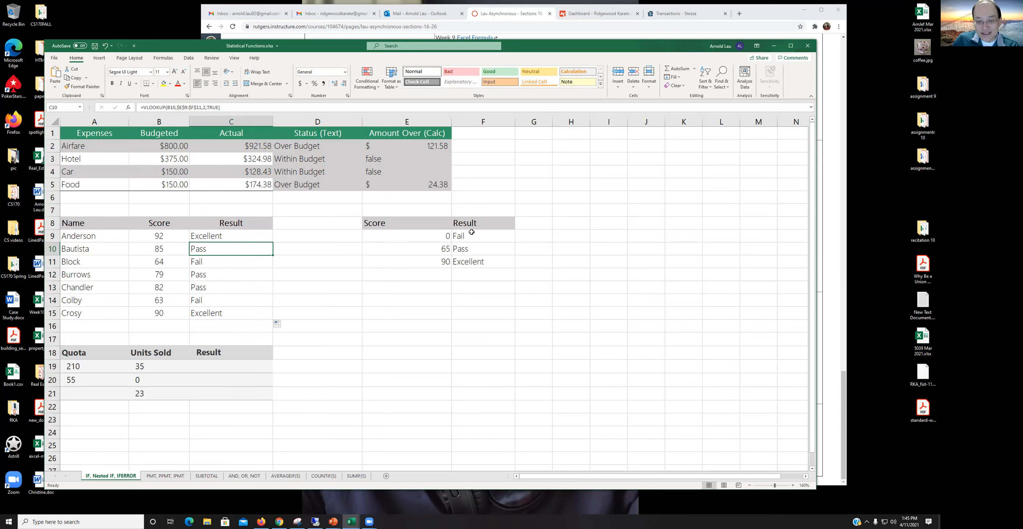
left_click(304, 287)
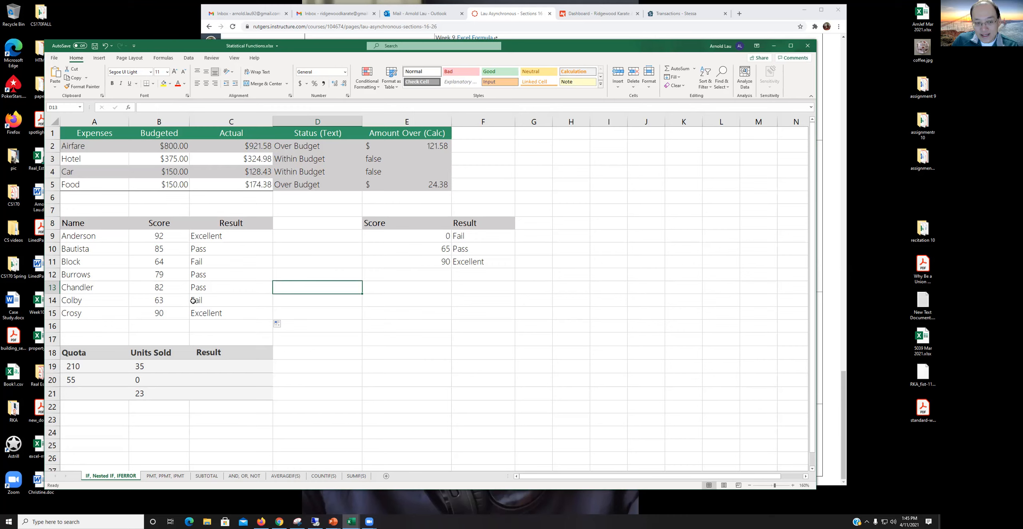
left_click(226, 276)
left_click(234, 231)
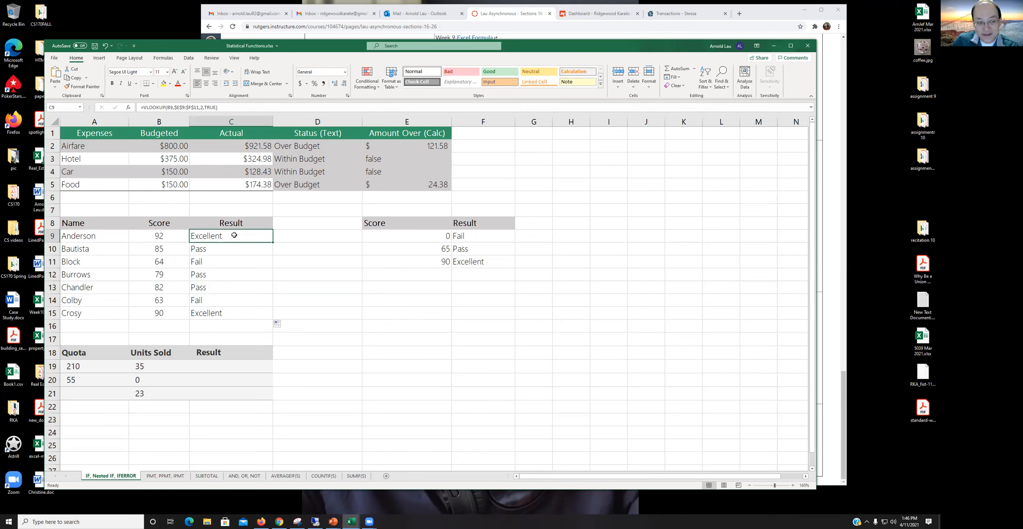
left_click(260, 272)
left_click(224, 248)
left_click(226, 263)
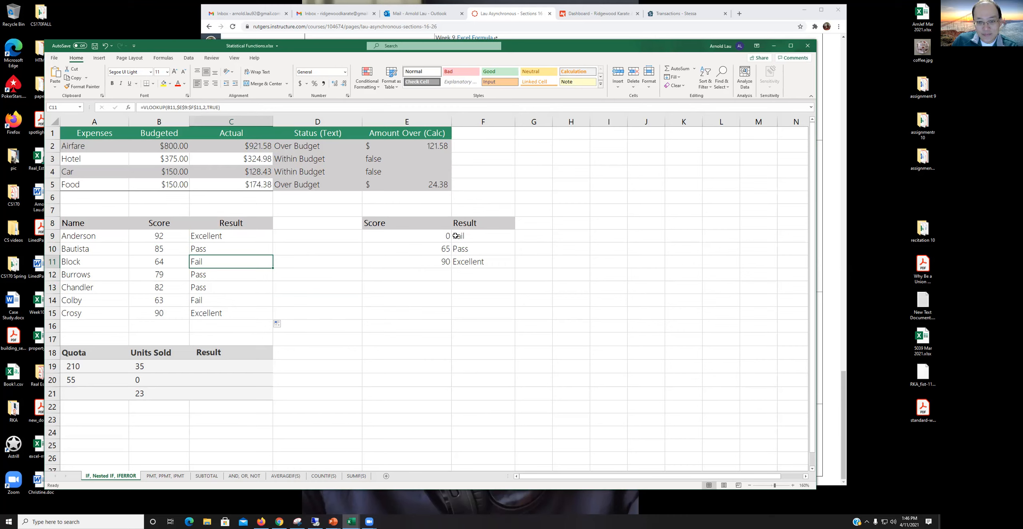
left_click(321, 313)
- Enter the formula =B19/A19 in C19 to divide Units Sold by Quota
left_click(224, 370)
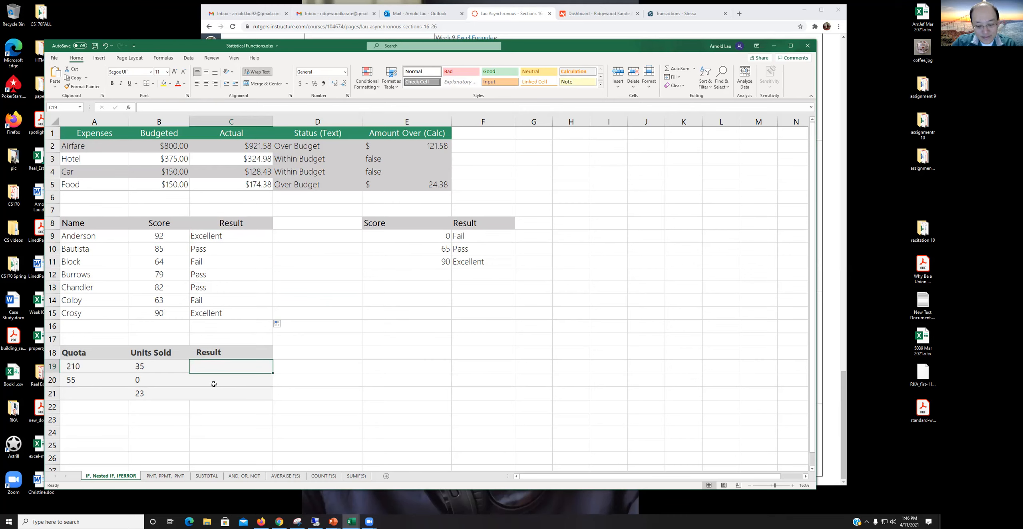
type("=")
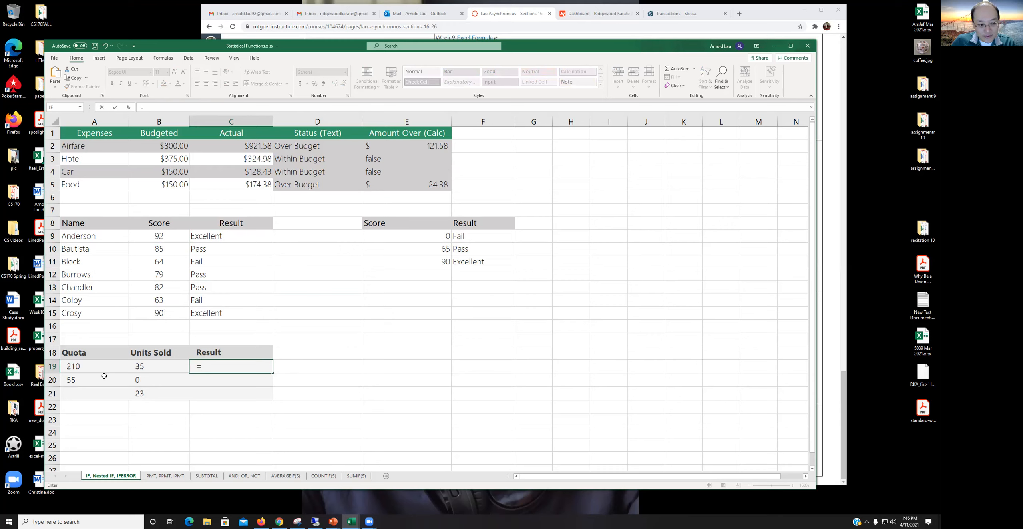
left_click(143, 366)
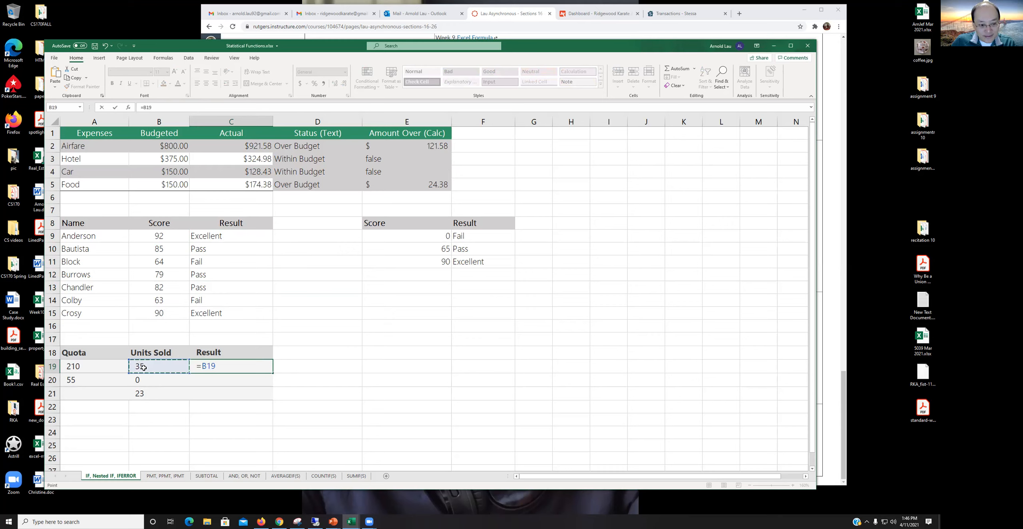
type("/")
left_click(97, 367)
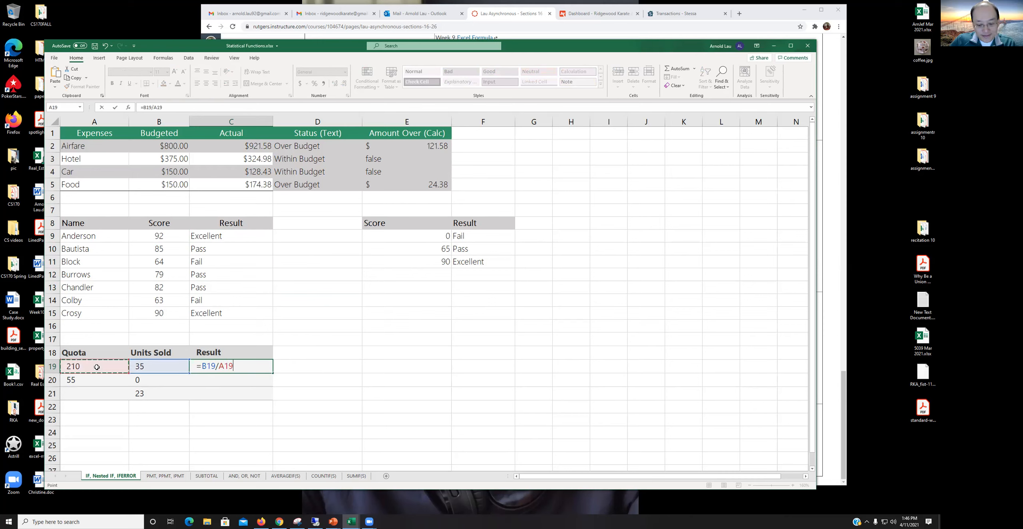
key("Return")
- Fill the division formula from C19 down through C21
left_click(242, 368)
left_click_drag(272, 373, 273, 400)
left_click(304, 330)
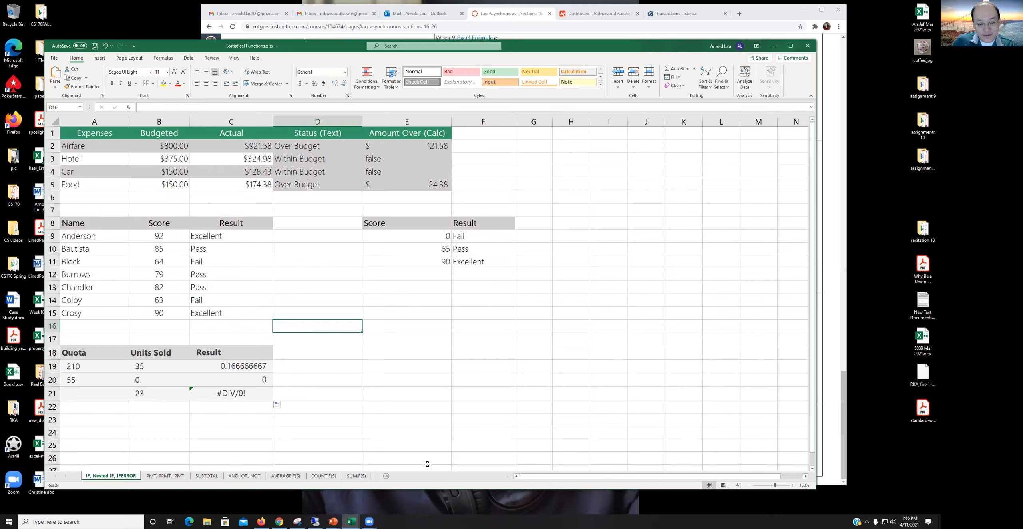
- Wrap C21's division in IFERROR with "Bad Input" as the error value, giving =IFERROR(B21/A21,"Bad Input")
left_click(220, 393)
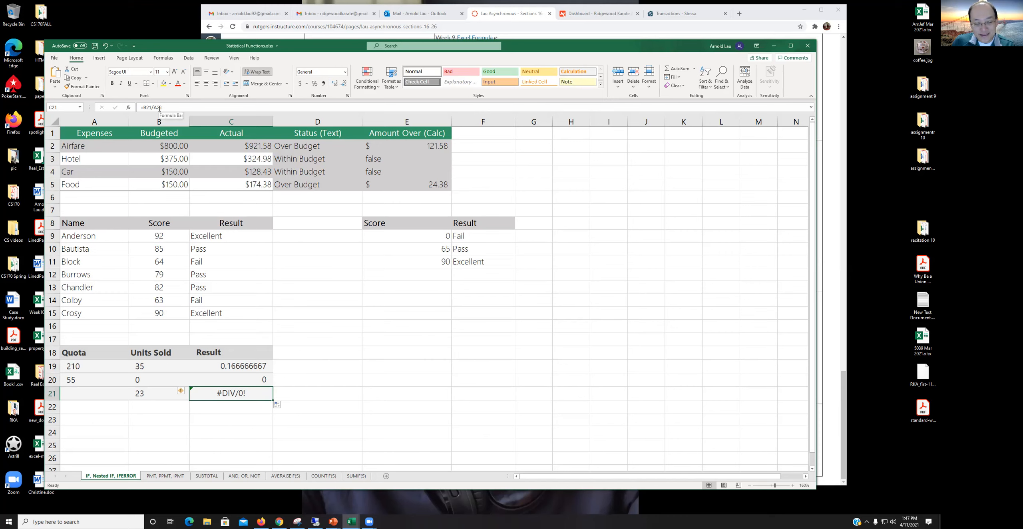
left_click(145, 108)
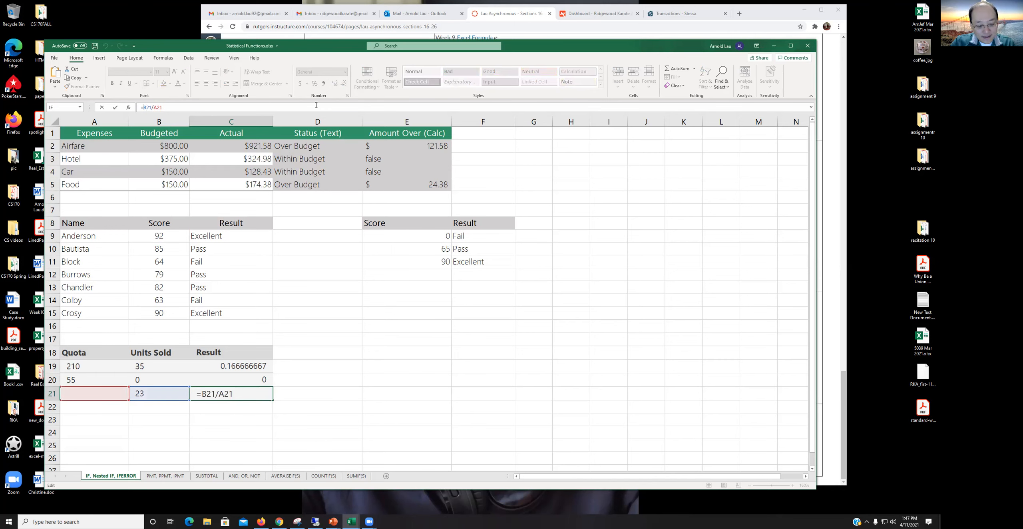
type("ifer")
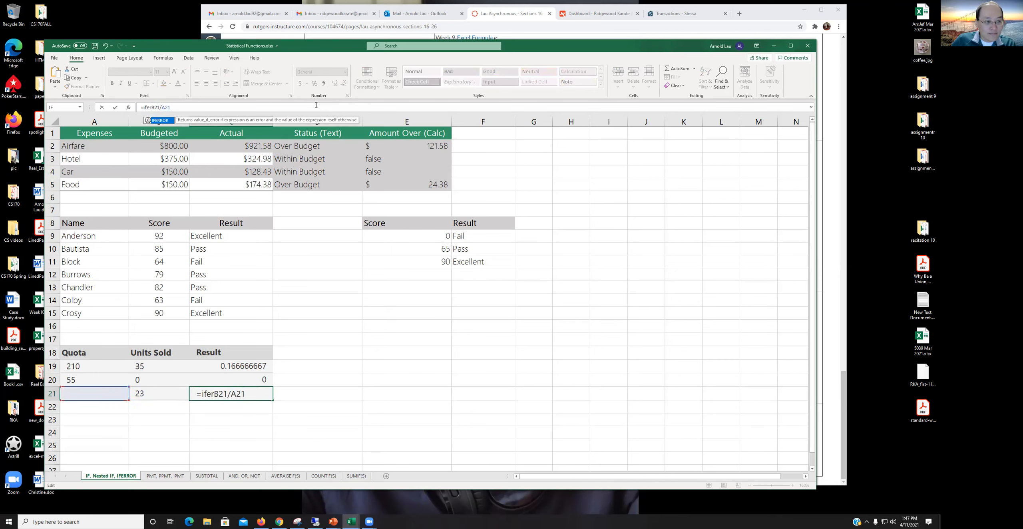
double_click(167, 122)
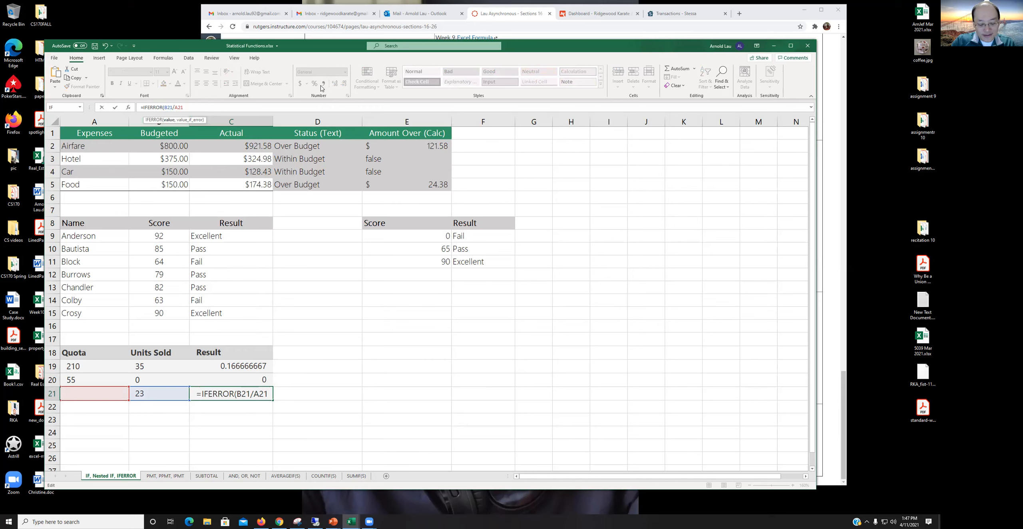
type(",")
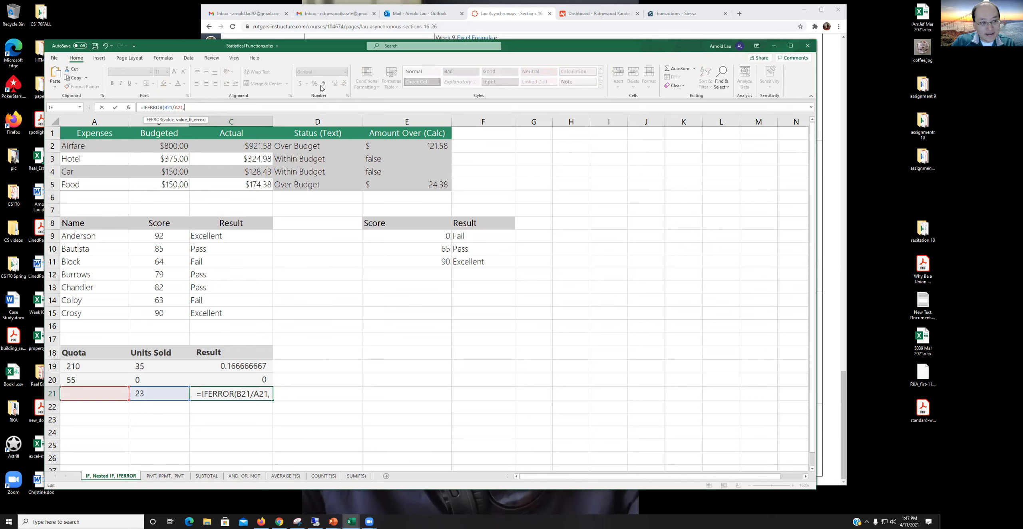
type("\"Bad Input")
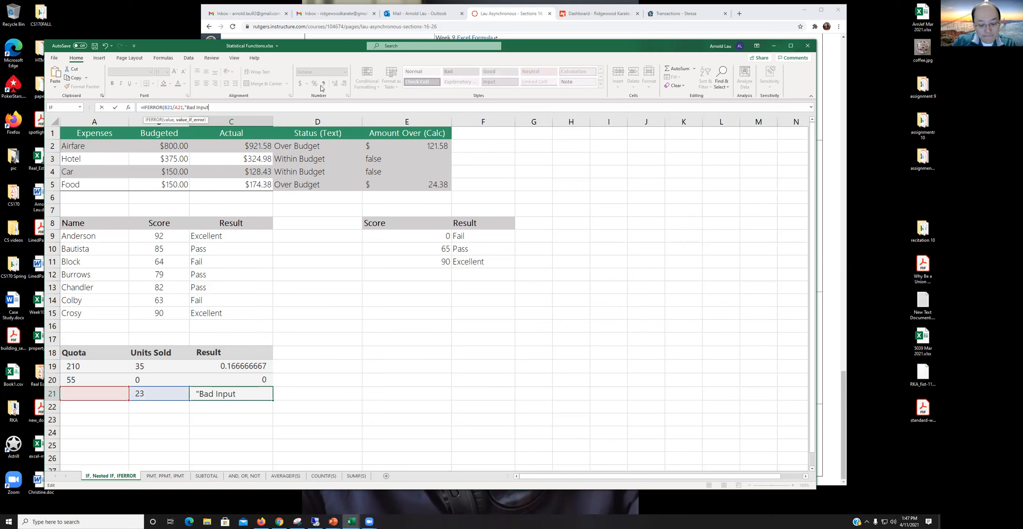
type("\"")
key("Return")
key("Up")
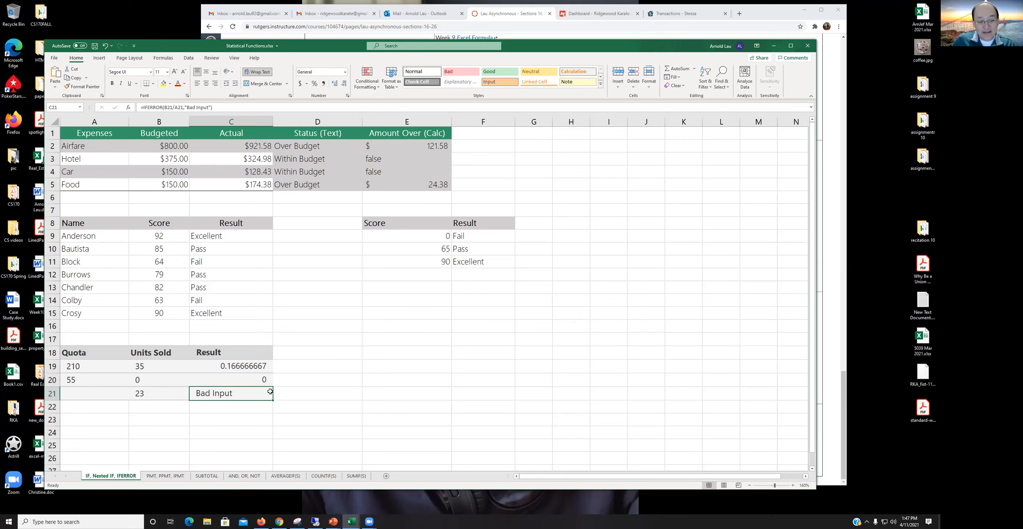
- Copy C21's IFERROR formula into C19:C20 and check the formulas in C19:C21
key("ctrl+c")
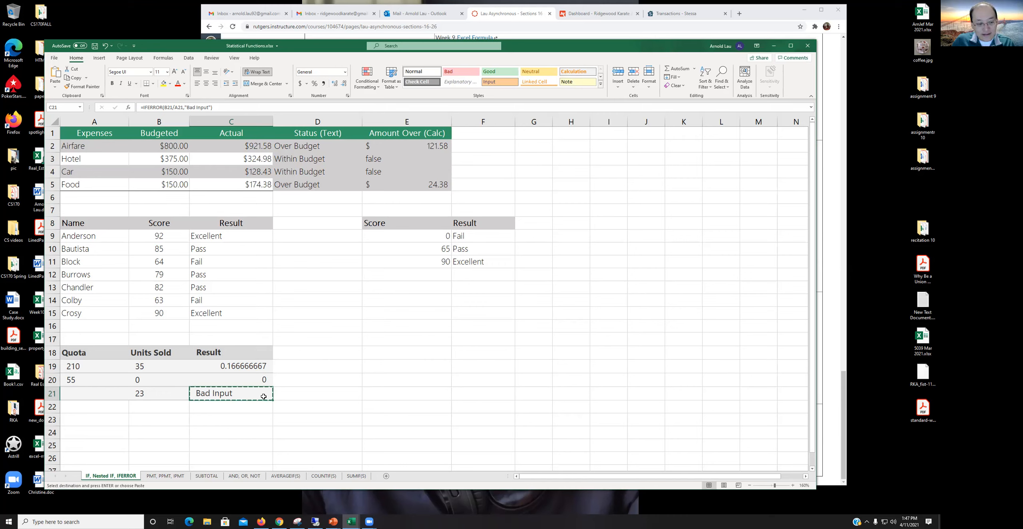
left_click_drag(231, 367, 232, 377)
key("ctrl+v")
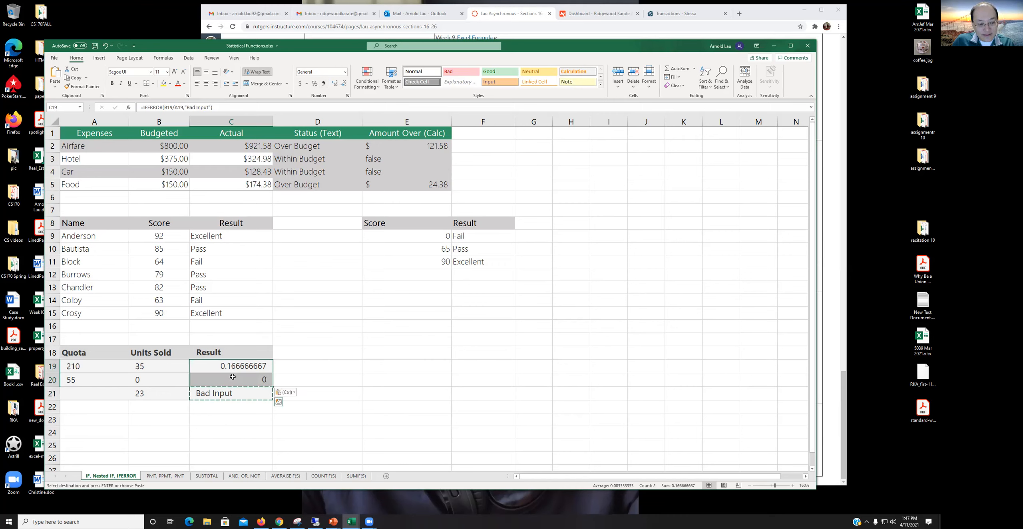
left_click(235, 370)
left_click(229, 378)
left_click(231, 394)
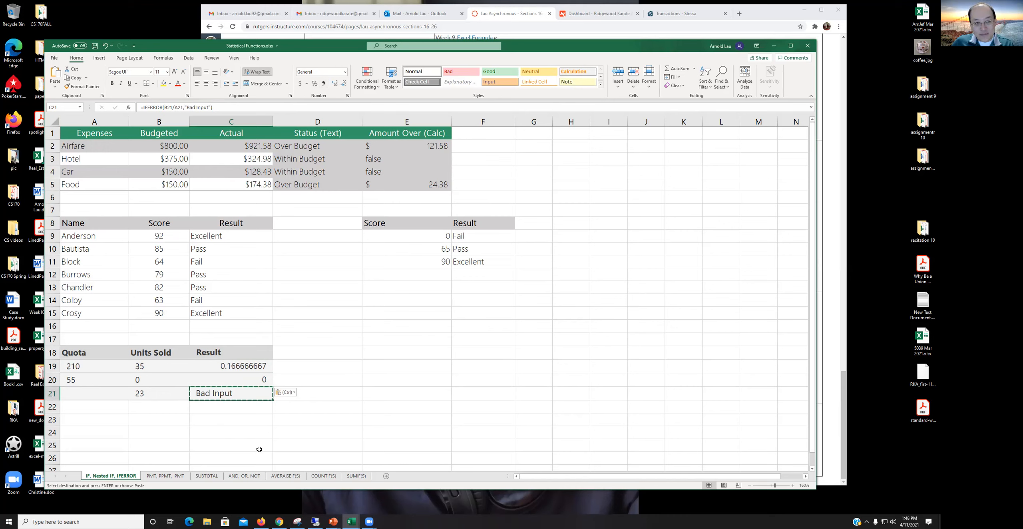
- Clear the copy marquee around C21 and select the empty cell C23
left_click(239, 418)
left_click(216, 392)
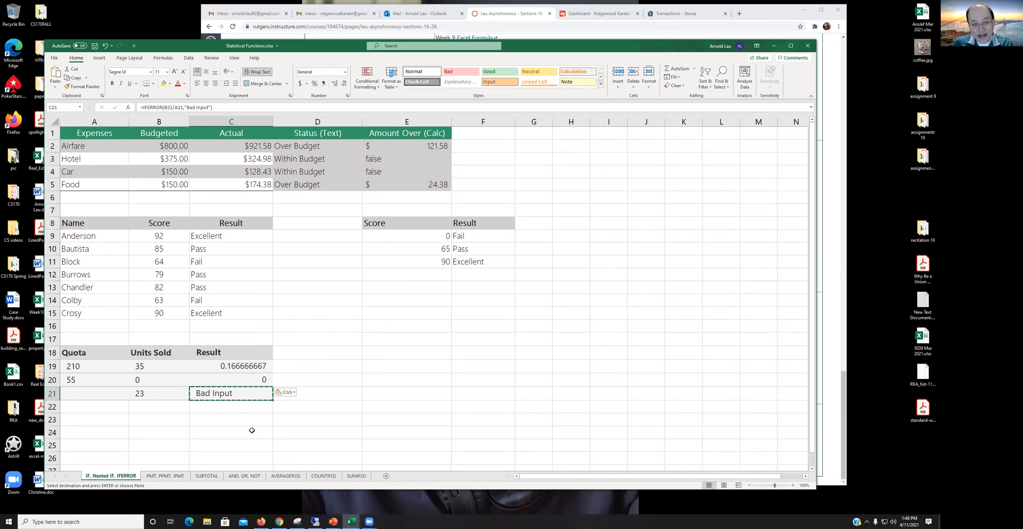
key("Escape")
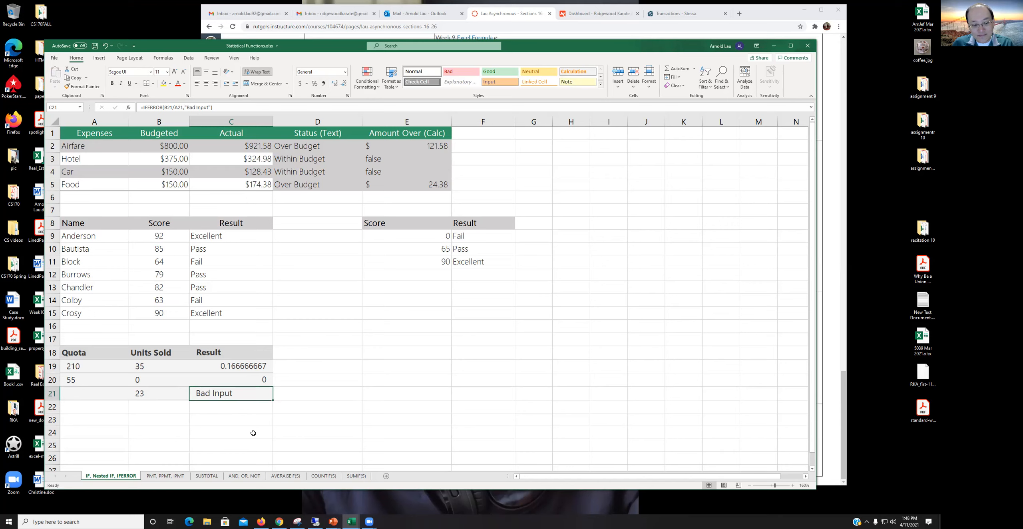
left_click(210, 423)
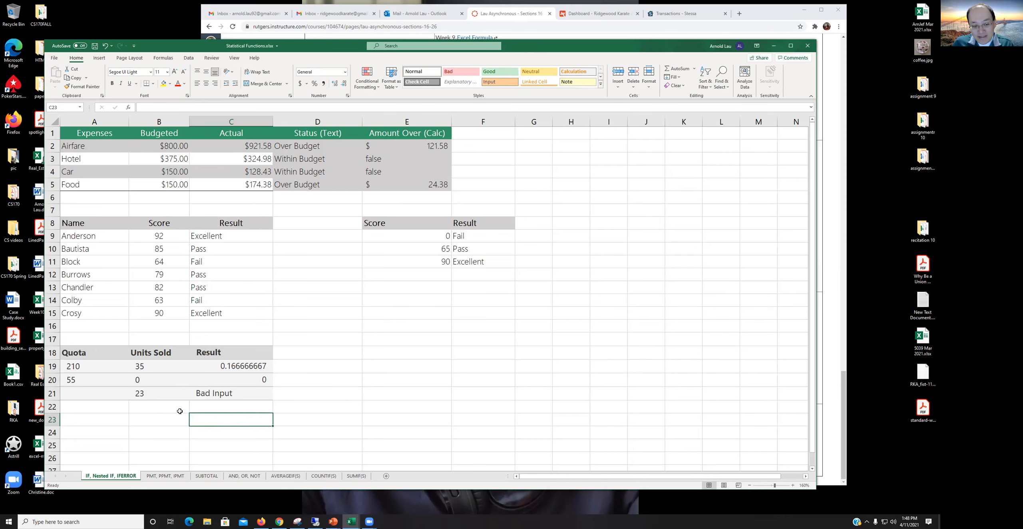
- On the PMT, PPMT, IPMT sheet, examine the total payment, principal and interest formulas in A8:A10
left_click(160, 476)
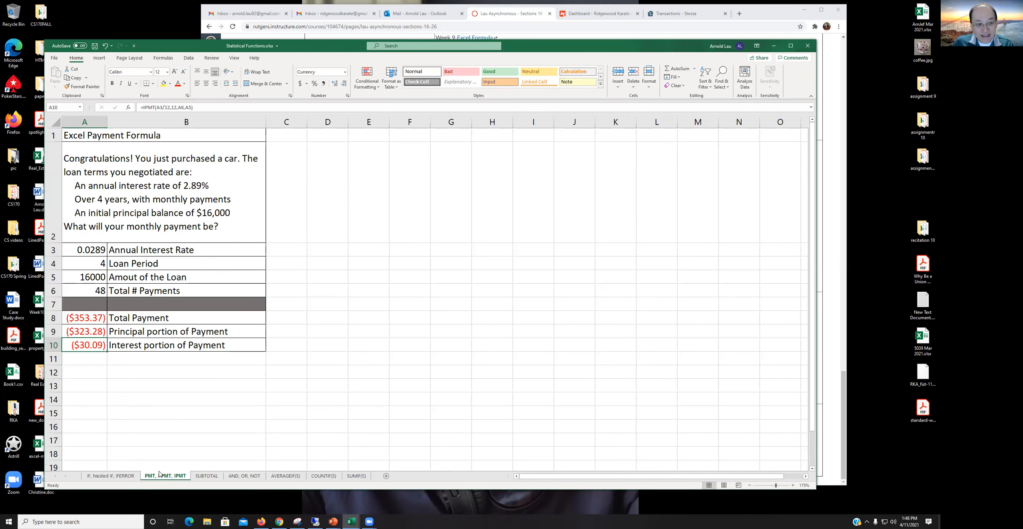
left_click(88, 320)
left_click(82, 331)
left_click(85, 347)
left_click(98, 319)
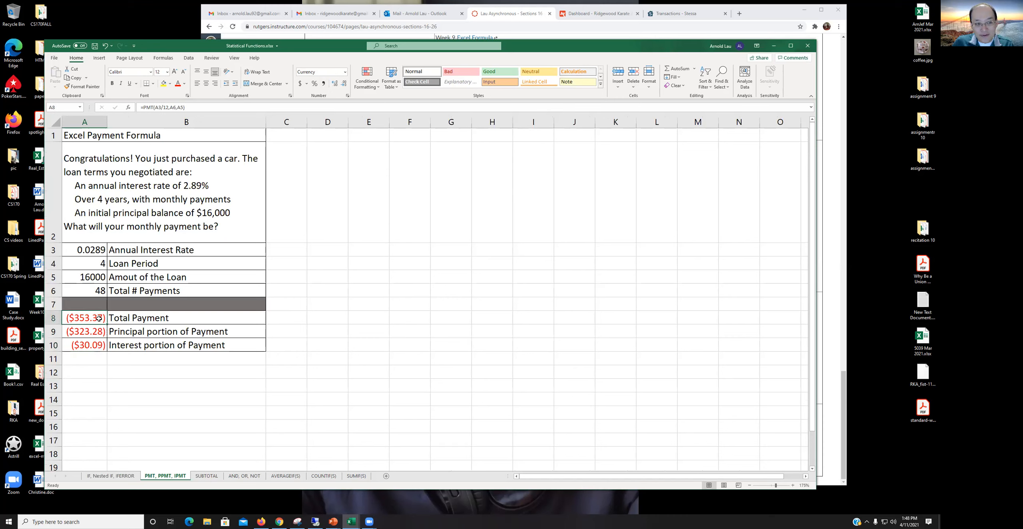
left_click(97, 331)
left_click(91, 345)
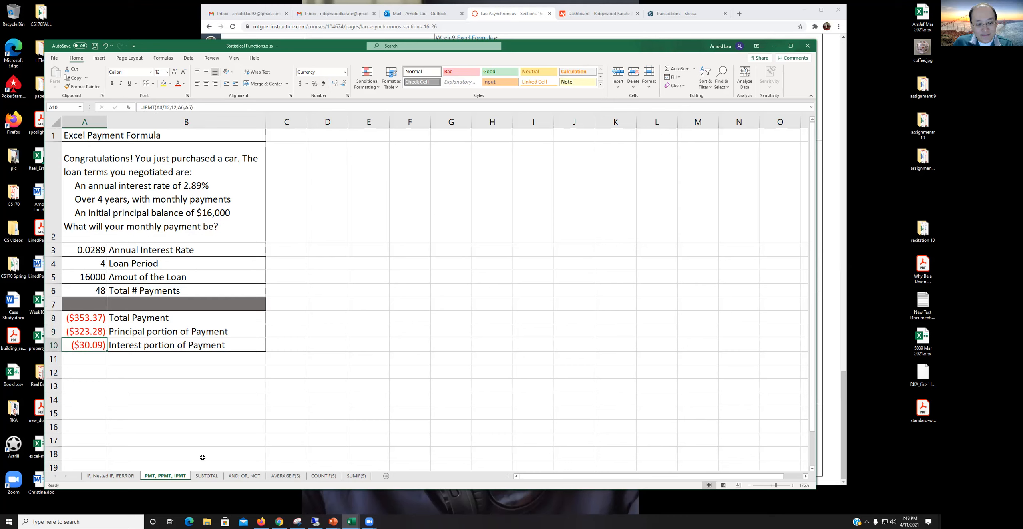
left_click(144, 320)
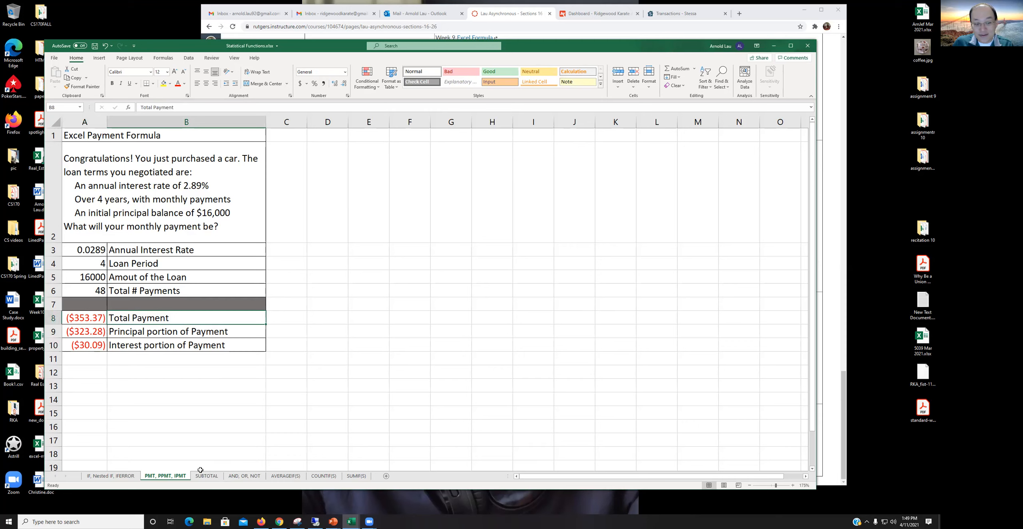
left_click(169, 346)
- On the SUBTOTAL sheet, examine the SUBTOTAL formulas for the yearly total in B21 and the four quarters
left_click(210, 477)
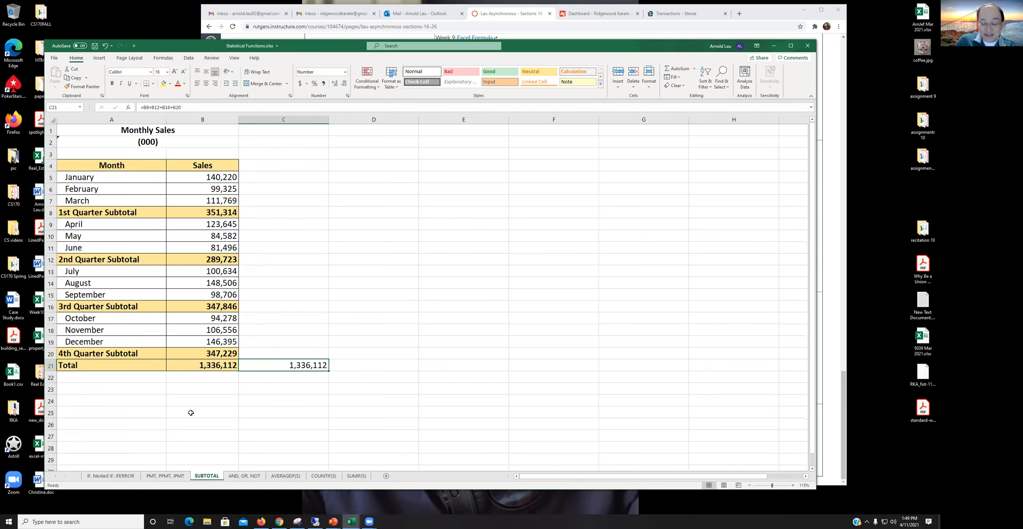
left_click(201, 370)
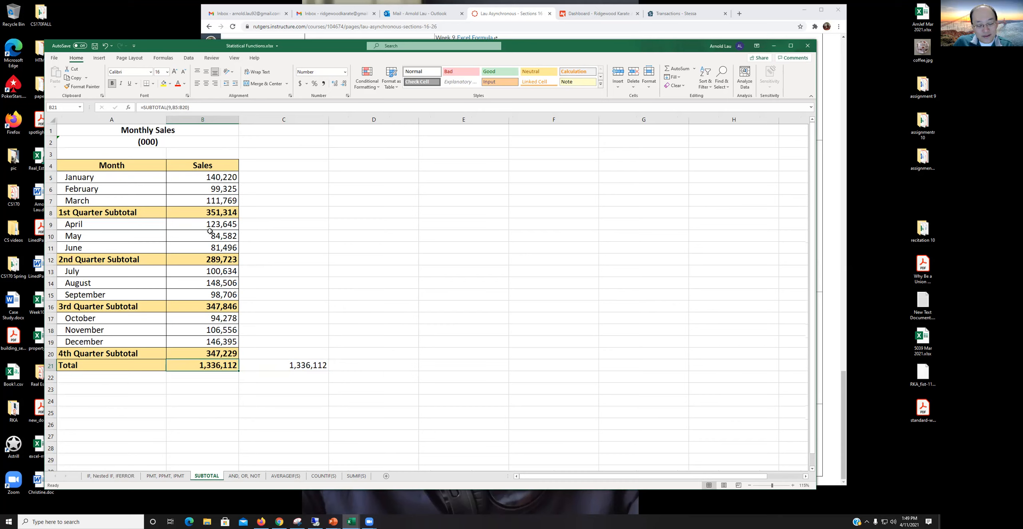
left_click(206, 214)
left_click(191, 261)
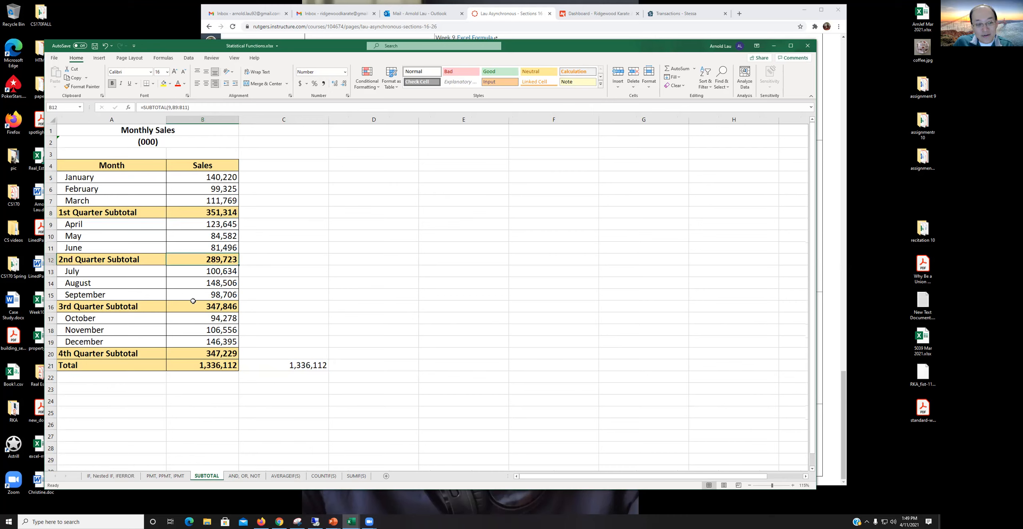
left_click(194, 307)
left_click(194, 359)
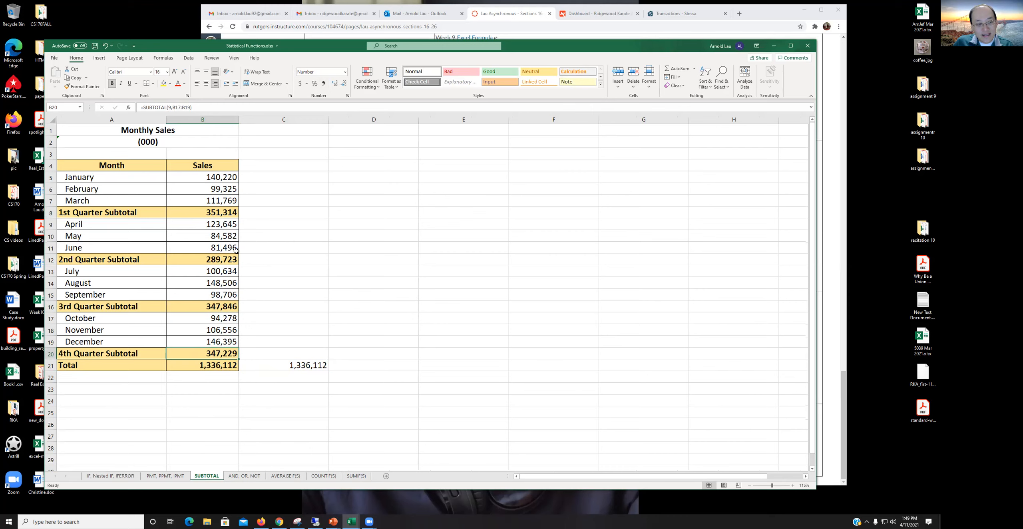
- Compare the addition formula in C21 with the SUBTOTAL formula for the total in B21
left_click(276, 368)
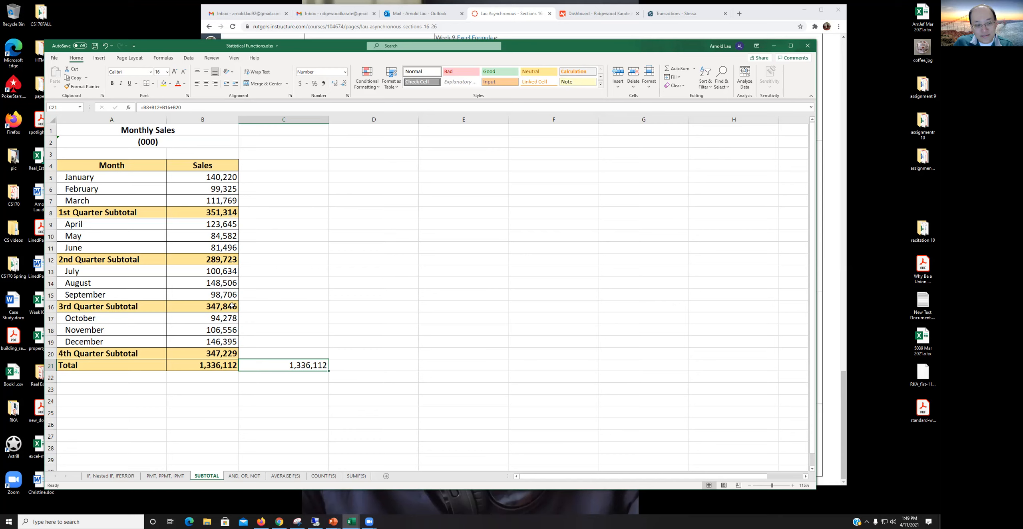
left_click(197, 370)
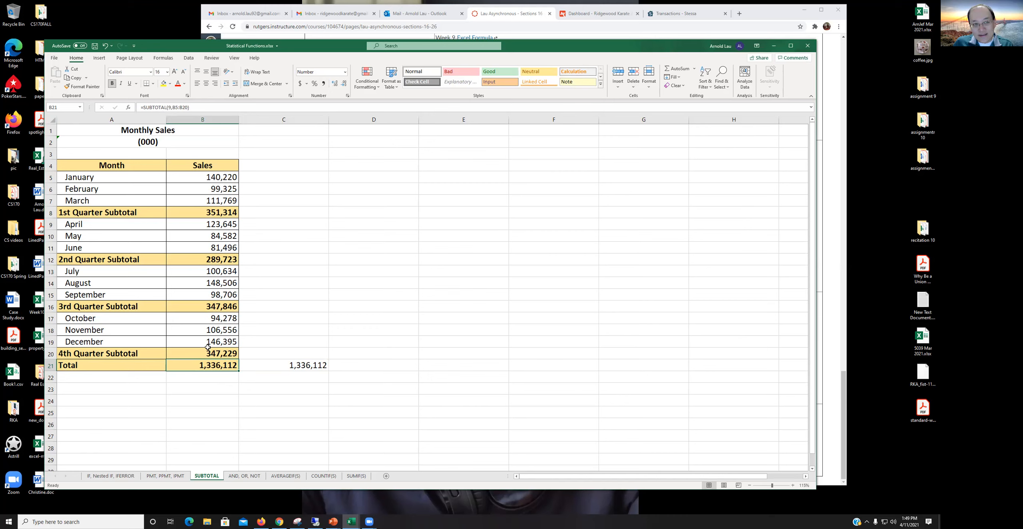
left_click(270, 368)
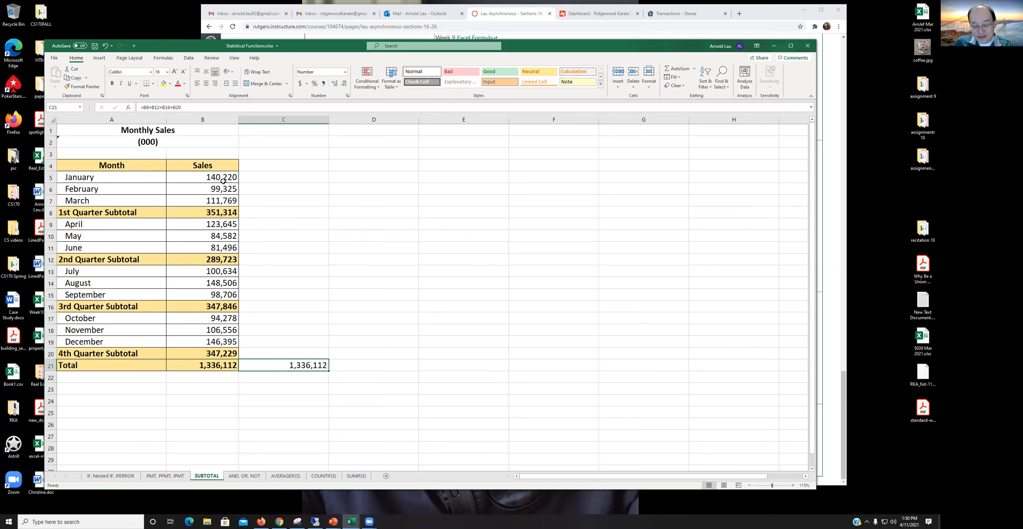
left_click(174, 364)
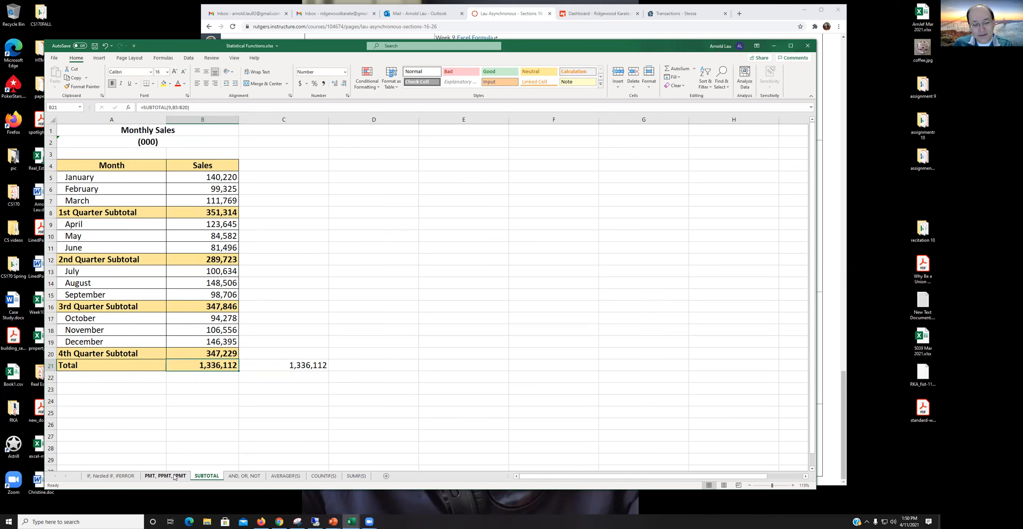
- Review the AND, OR, NOT sheet's examples and the AVERAGEIFS formula in J16 of the AVERAGEIF(S) sheet
left_click(244, 475)
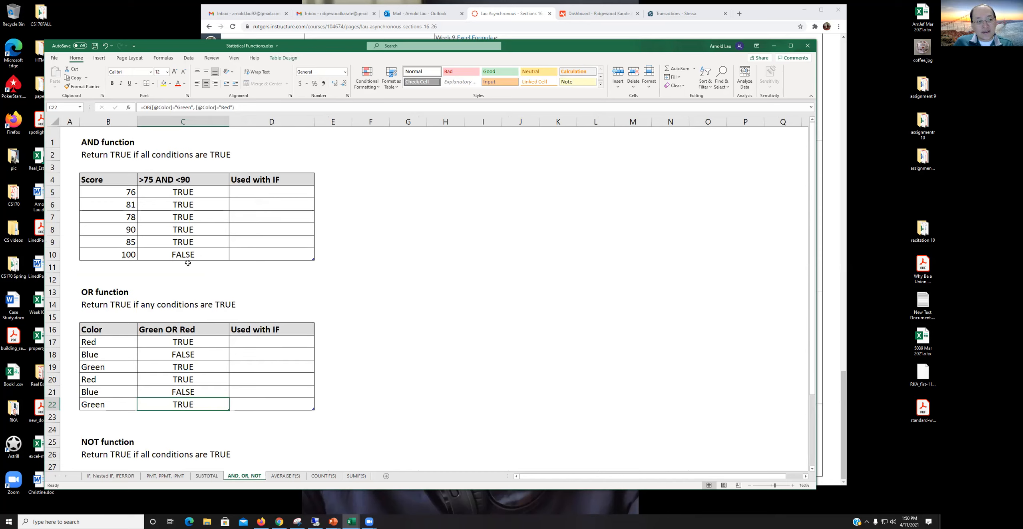
left_click(265, 194)
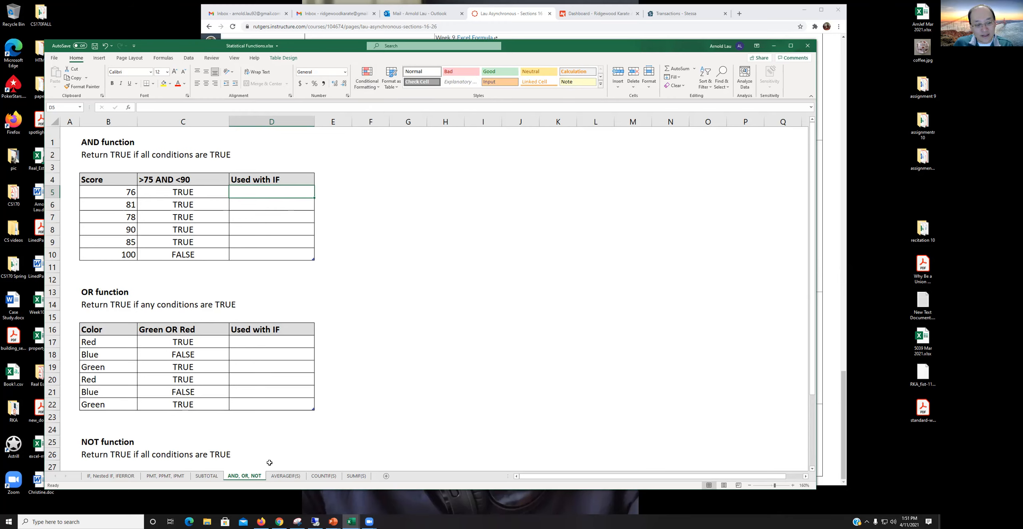
left_click(294, 476)
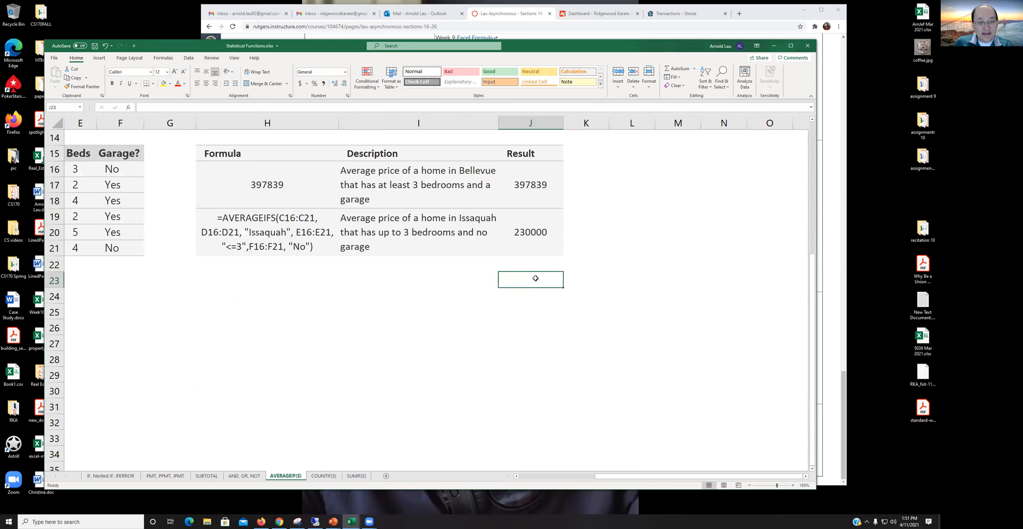
left_click(527, 182)
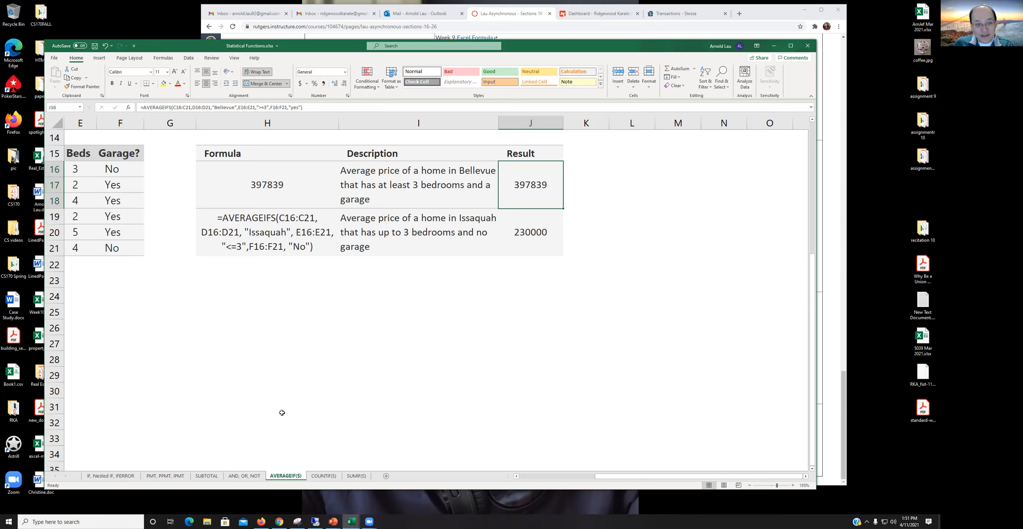
- On the COUNTIF(S) sheet, look through the example formulas in G4:G6 and G17:G19
left_click(324, 476)
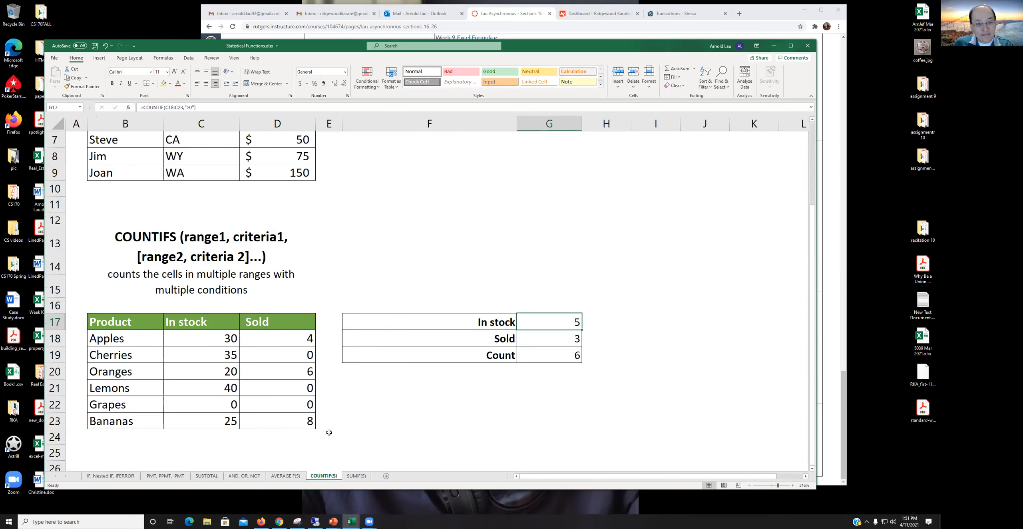
scroll(345, 367, "up", 2)
left_click(556, 218)
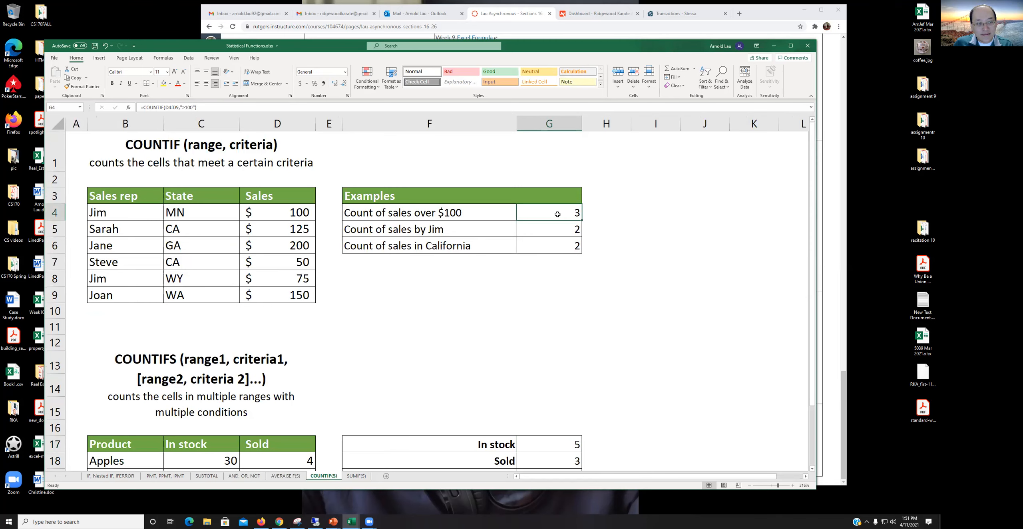
left_click(558, 231)
left_click(562, 245)
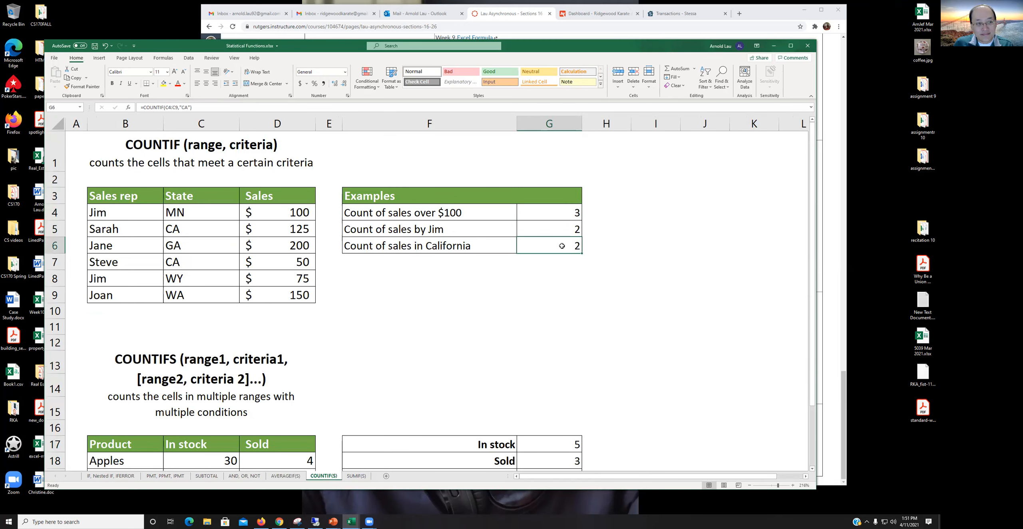
scroll(563, 257, "down", 4)
left_click(558, 228)
left_click(556, 242)
left_click(554, 258)
- Examine the sales table's entries against the COUNTIF formula for sales over $100 in G4, highlighting its range D4:D9
scroll(553, 257, "up", 4)
left_click(258, 213)
left_click(204, 216)
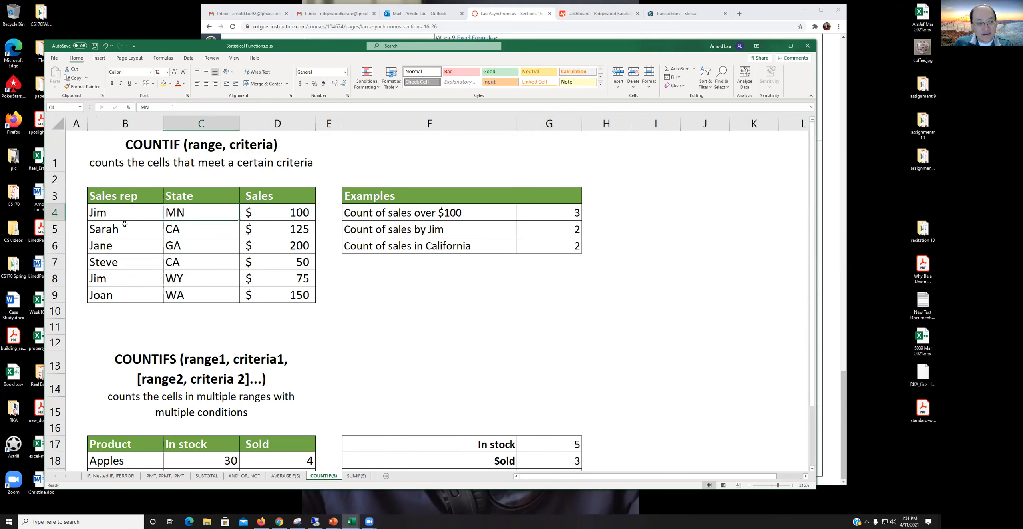
left_click(124, 226)
left_click(151, 279)
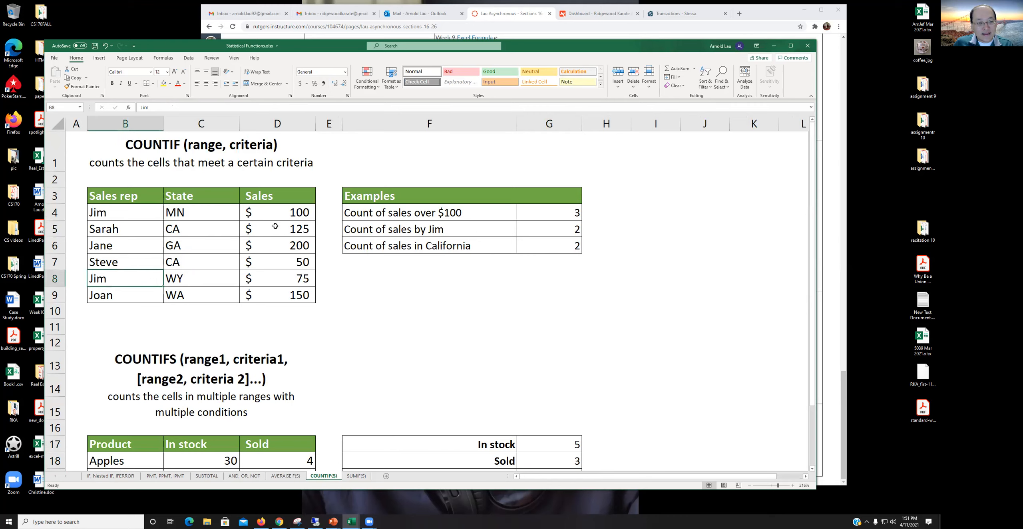
left_click(288, 215)
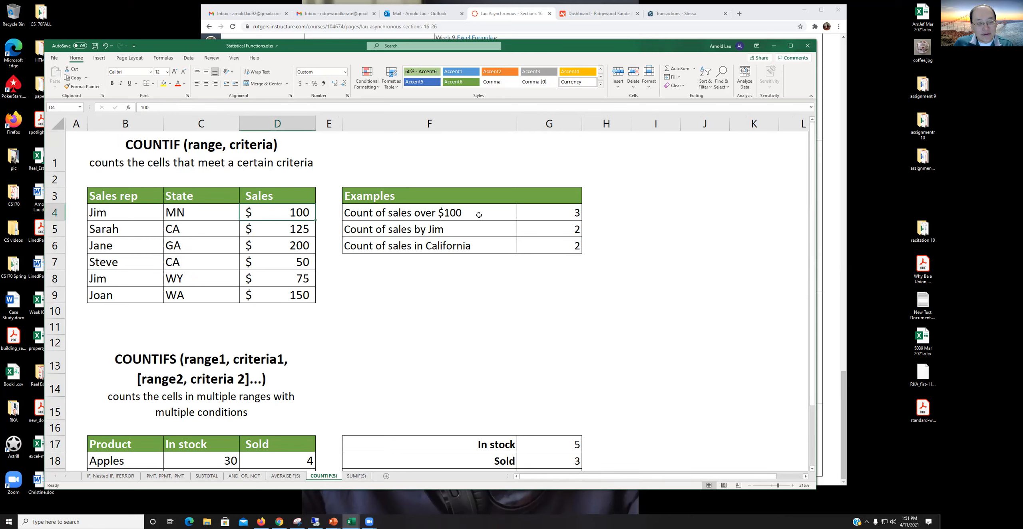
left_click(541, 217)
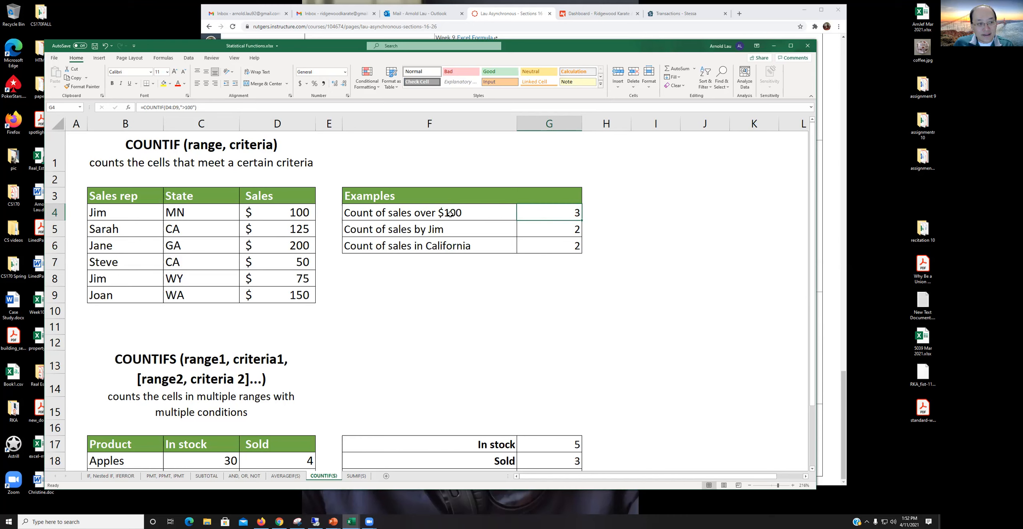
left_click_drag(299, 213, 302, 297)
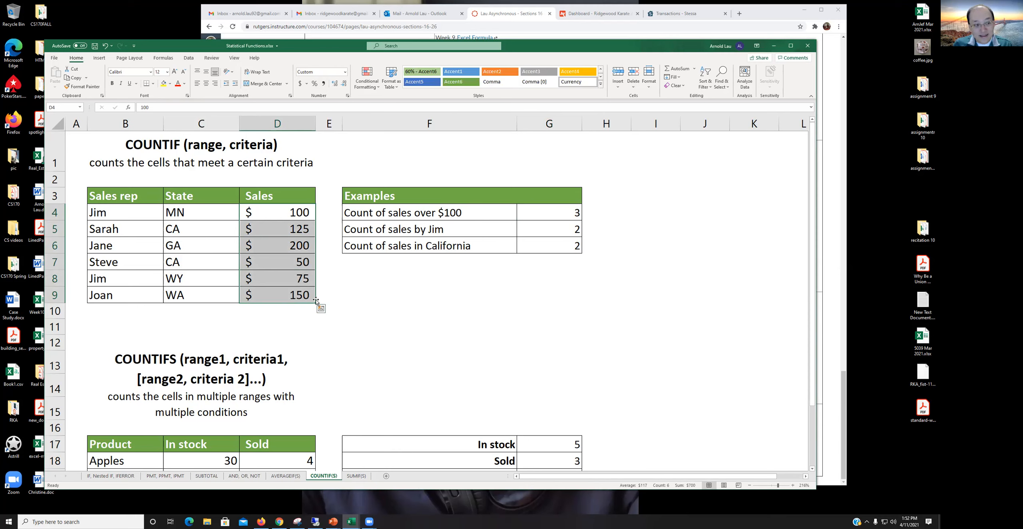
- Examine the COUNTIF formulas counting sales by one rep in G5 and in California in G6, and recheck G4
left_click(407, 233)
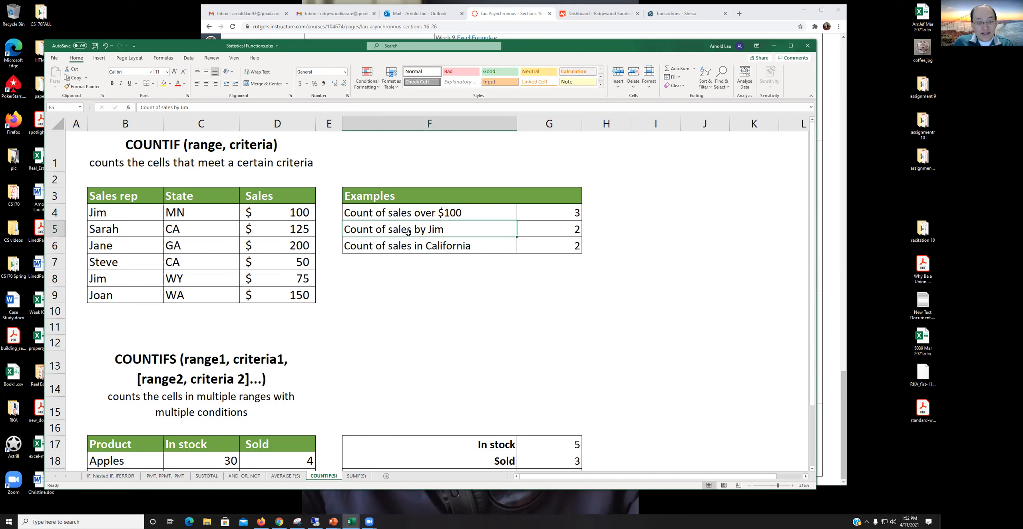
left_click(531, 232)
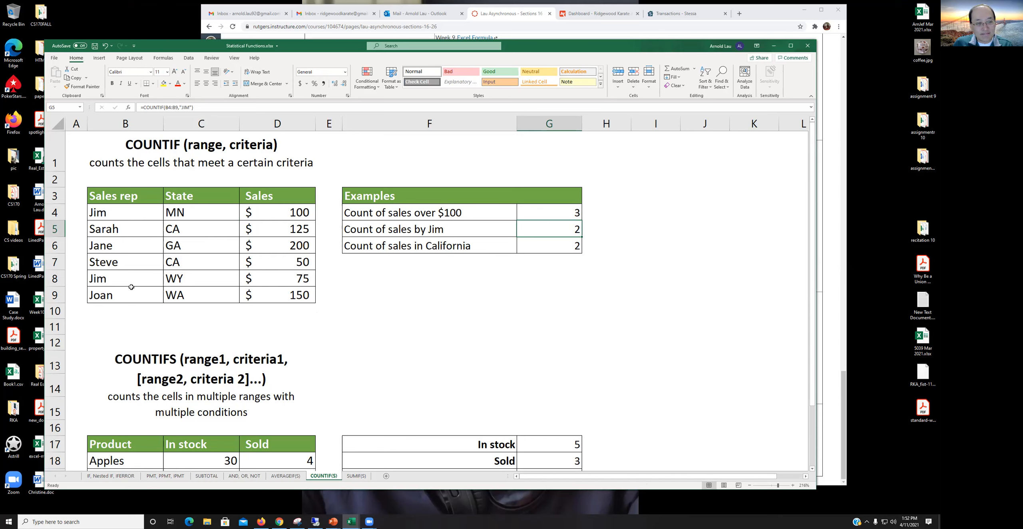
left_click(534, 348)
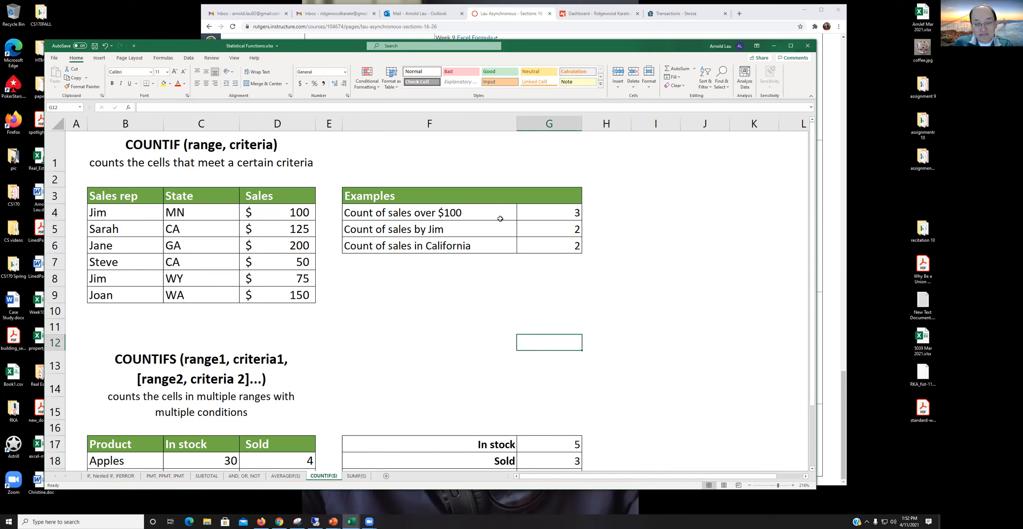
left_click(537, 249)
left_click(547, 217)
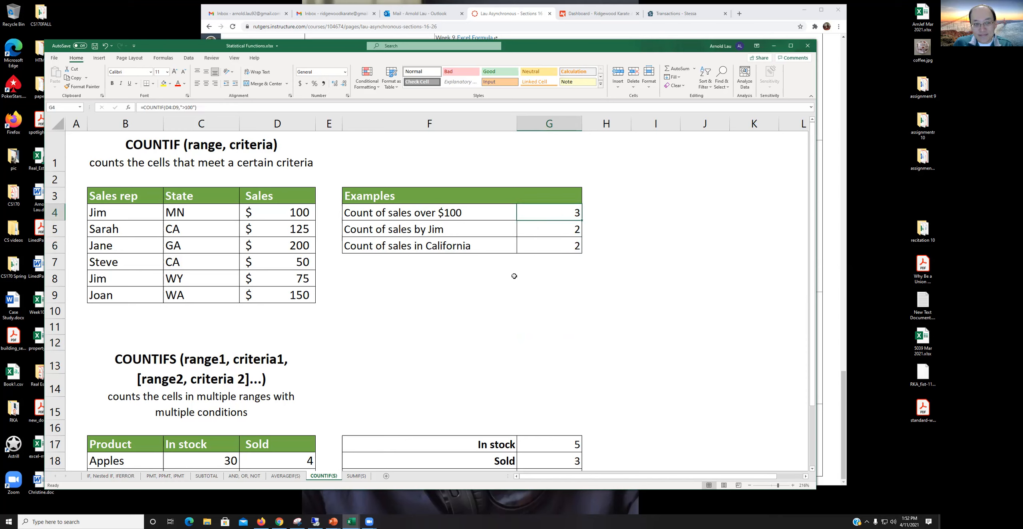
- Examine the In stock, Sold and Count formulas in G17:G19 beside the COUNTIFS product table
scroll(515, 276, "down", 2)
left_click(541, 319)
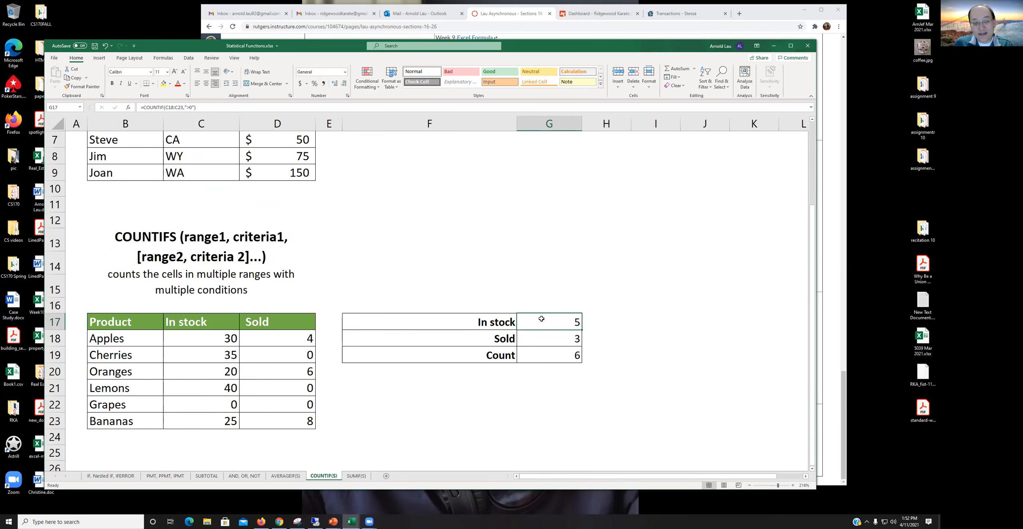
left_click(542, 334)
left_click(538, 352)
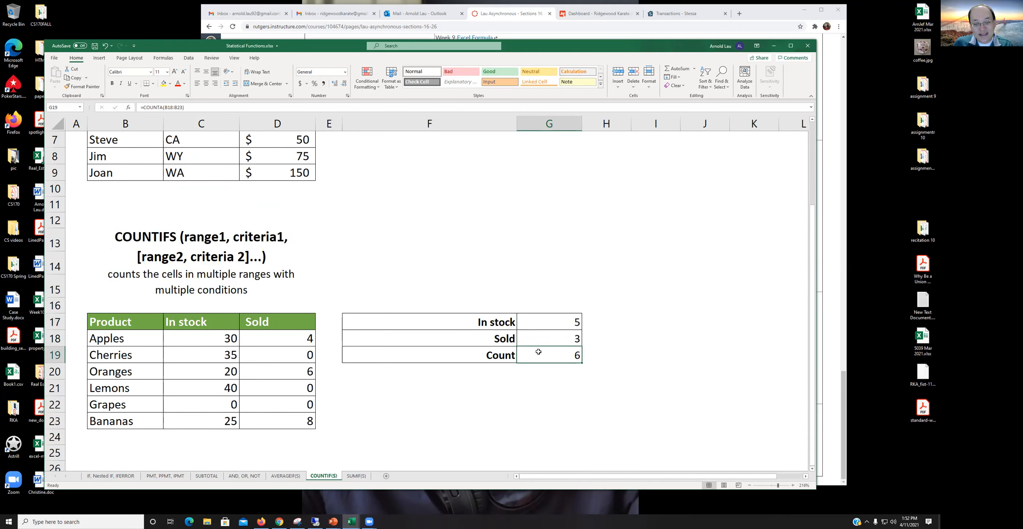
left_click(542, 336)
left_click(543, 323)
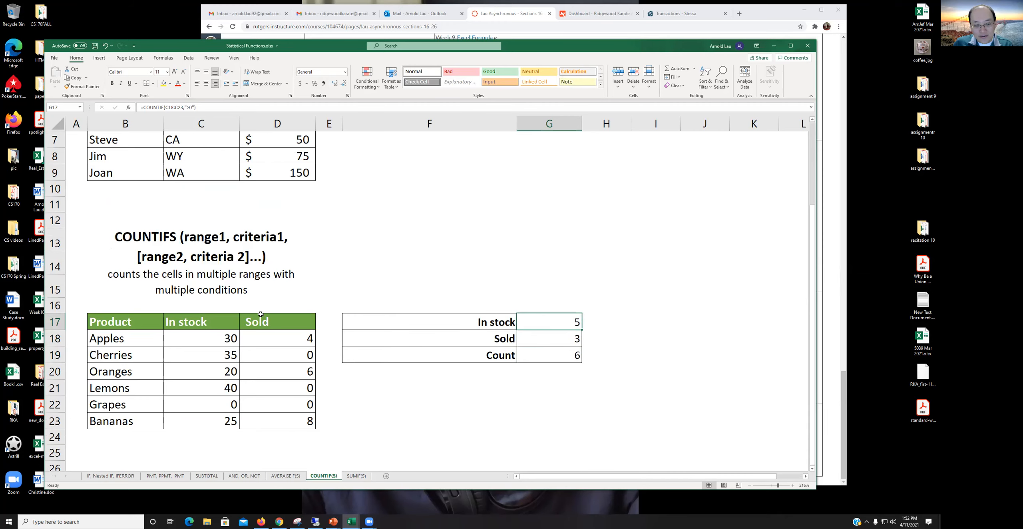
scroll(253, 326, "up", 2)
scroll(254, 326, "down", 3)
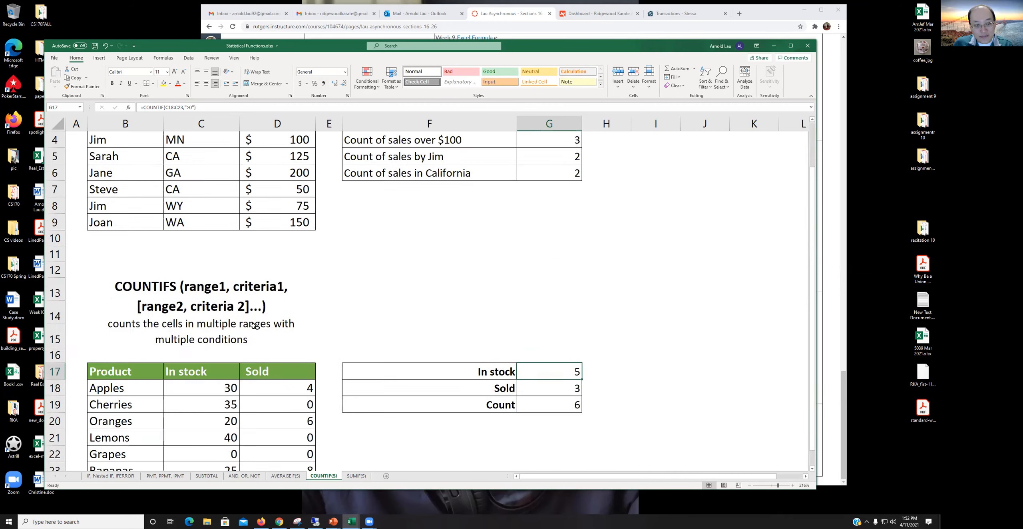
- On the SUMIF(S) sheet, examine the SUMIF formulas in G4:G6 totalling sales over $100, by one rep and in California
scroll(253, 326, "up", 2)
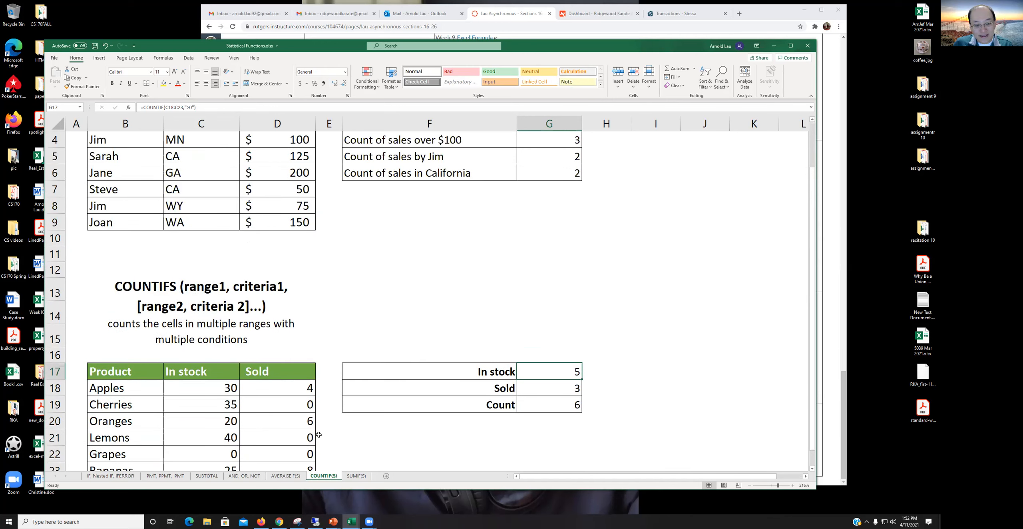
left_click(356, 476)
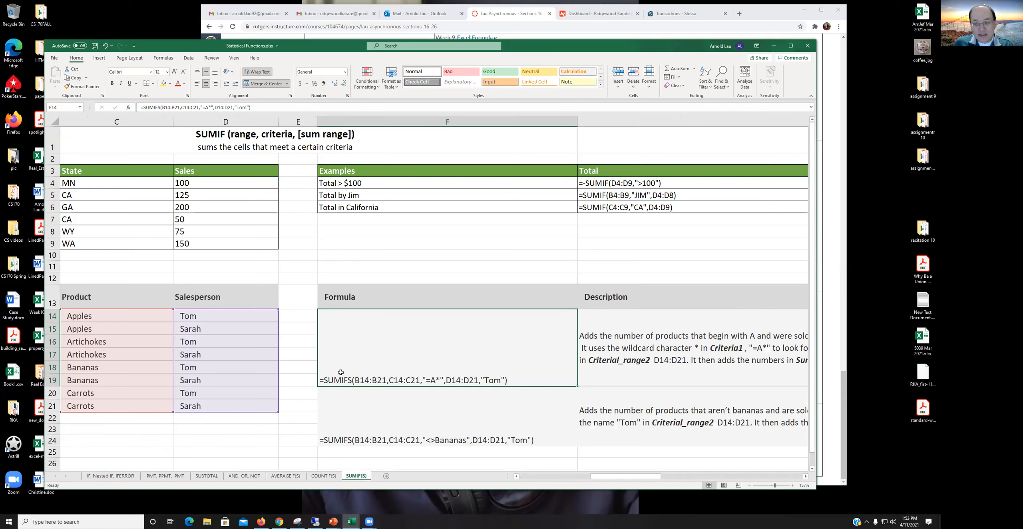
left_click(638, 184)
left_click(636, 195)
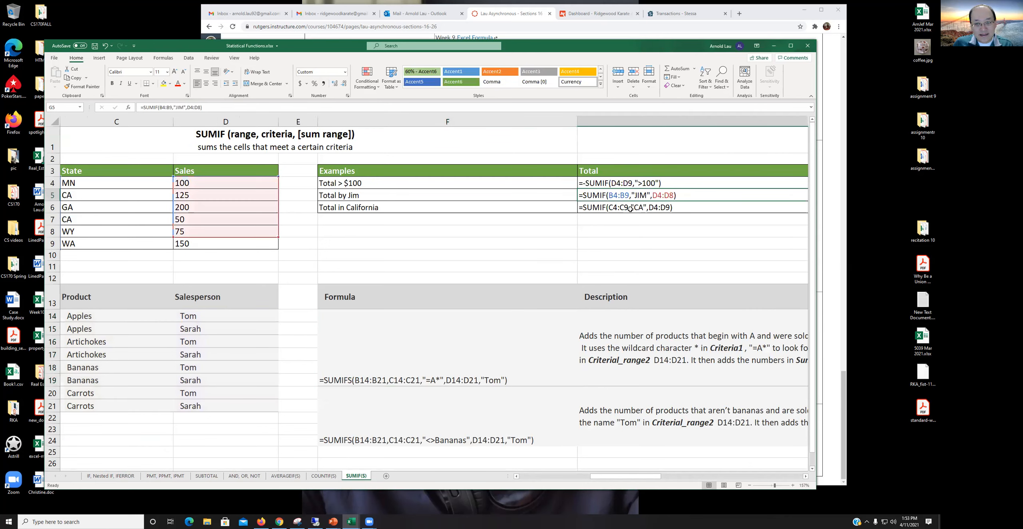
left_click(629, 209)
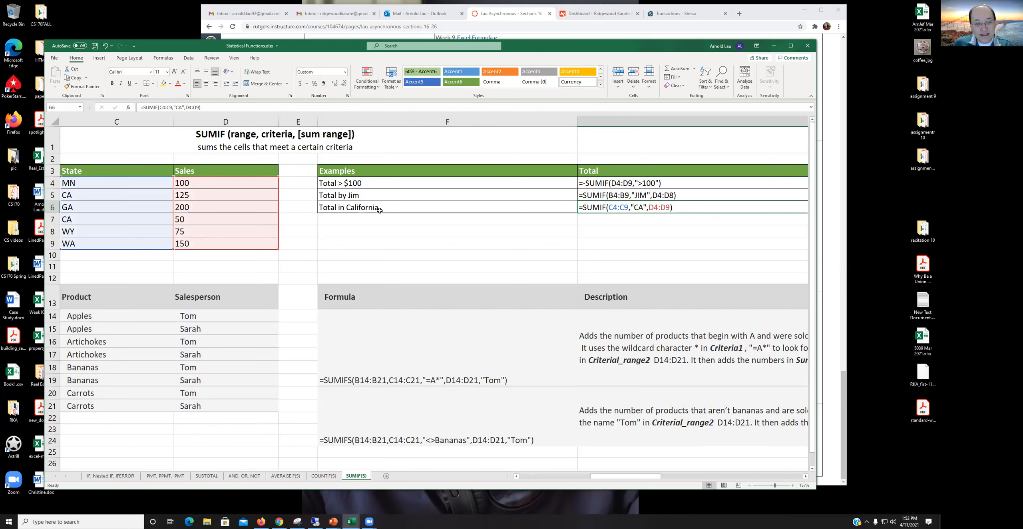
left_click(505, 234)
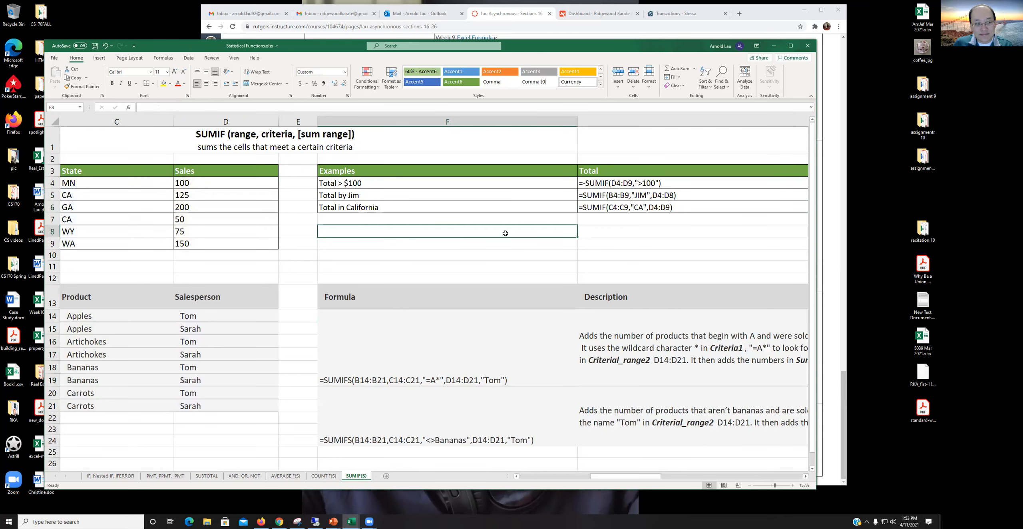
- Look over the SUMIFS product examples and their descriptions, and return to the IF, Nested IF, IFERROR sheet
scroll(511, 340, "down", 2)
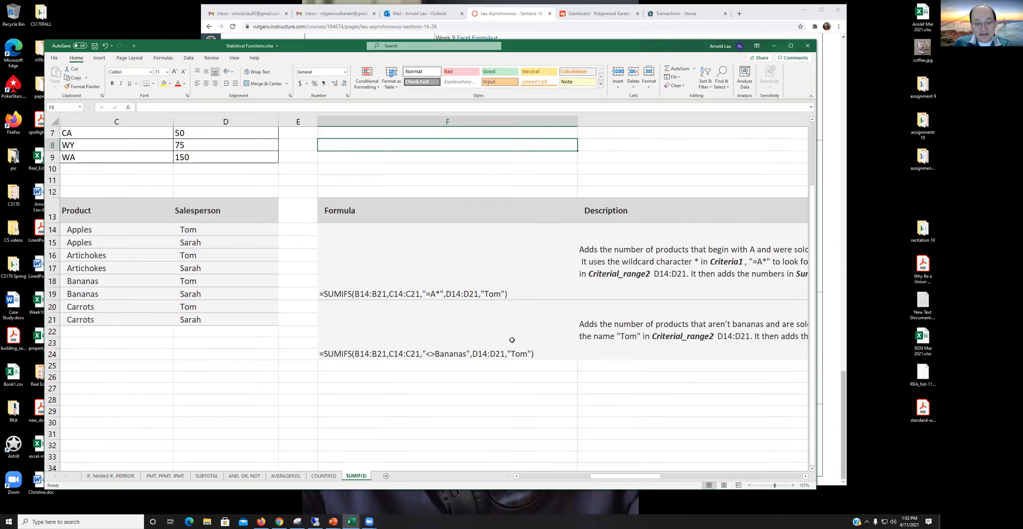
scroll(511, 339, "up", 1)
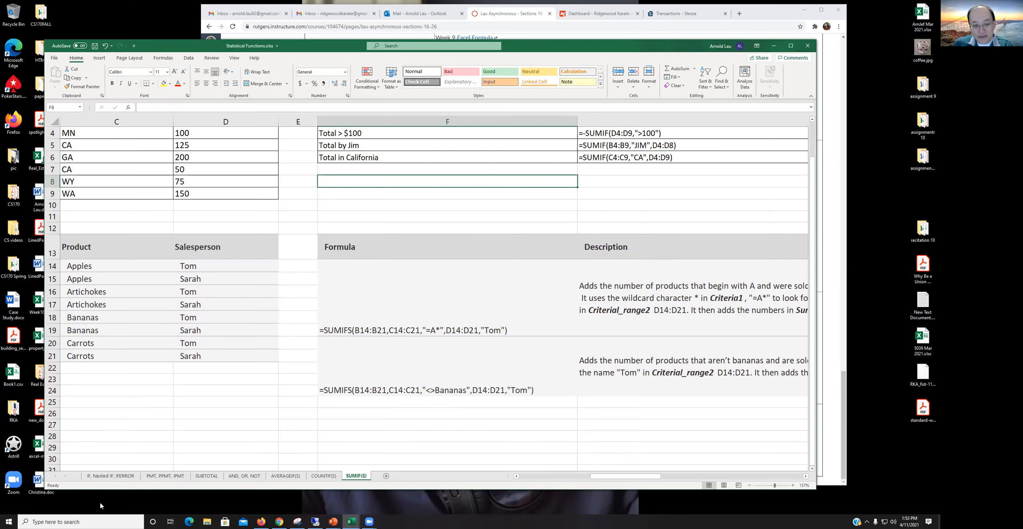
left_click(107, 476)
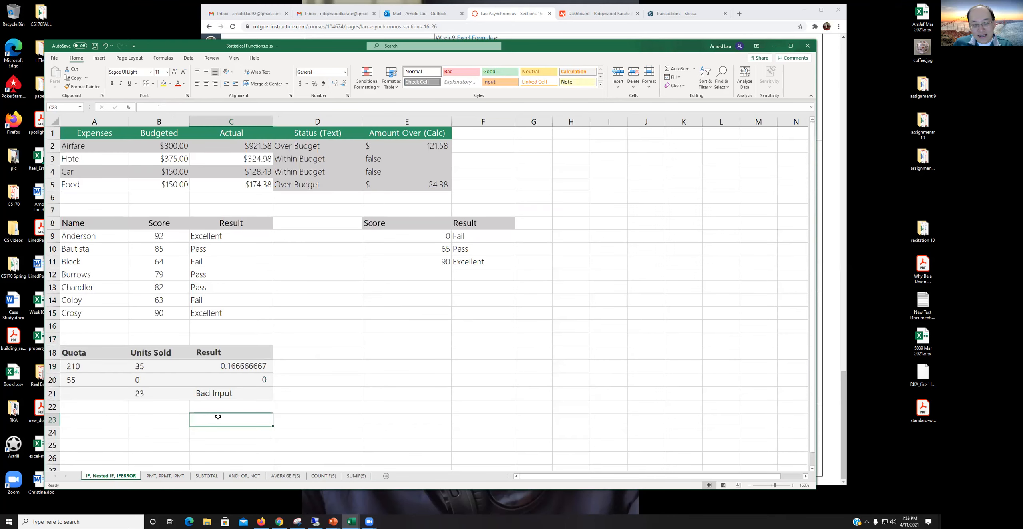